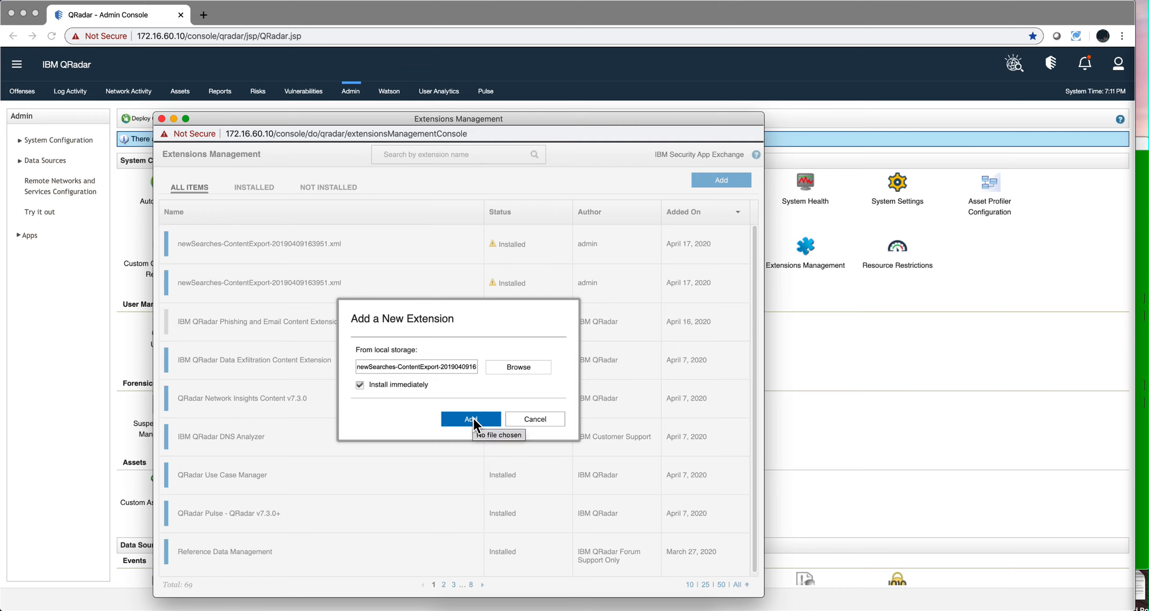
Install the newSearches-ContentExport extension, accepting the unsigned-content warning and replacing the existing items
left_click(470, 418)
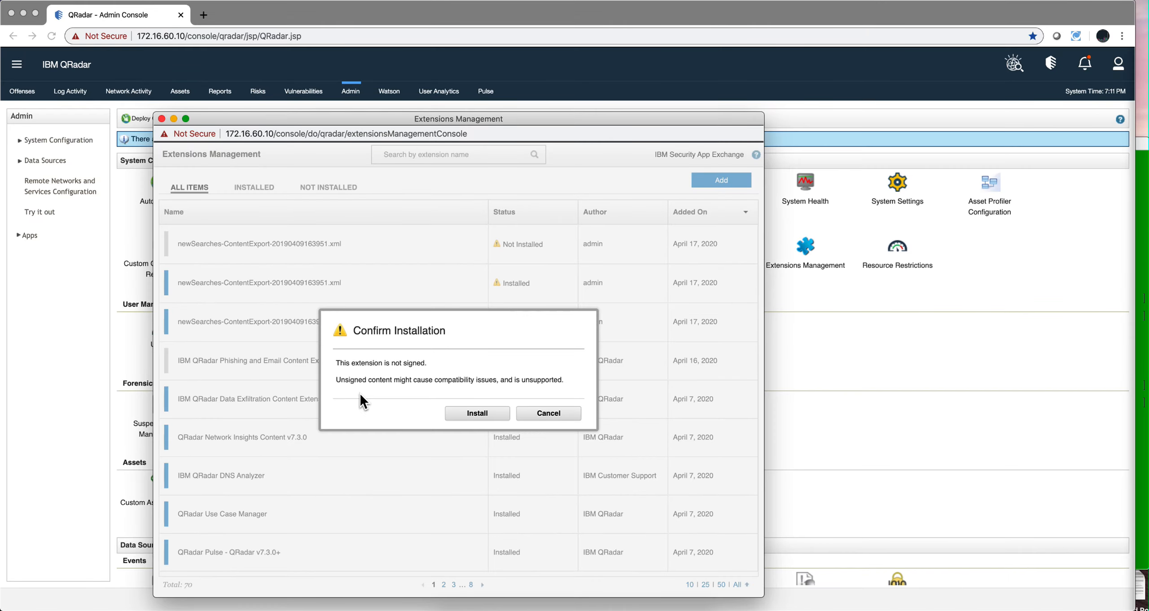
left_click(480, 411)
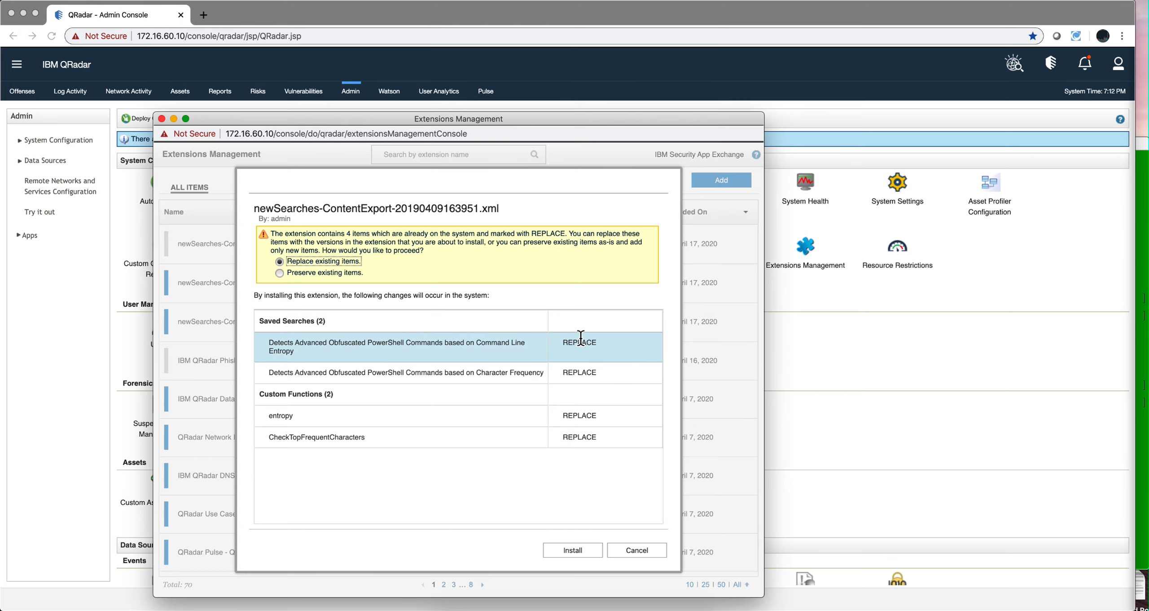
left_click(635, 548)
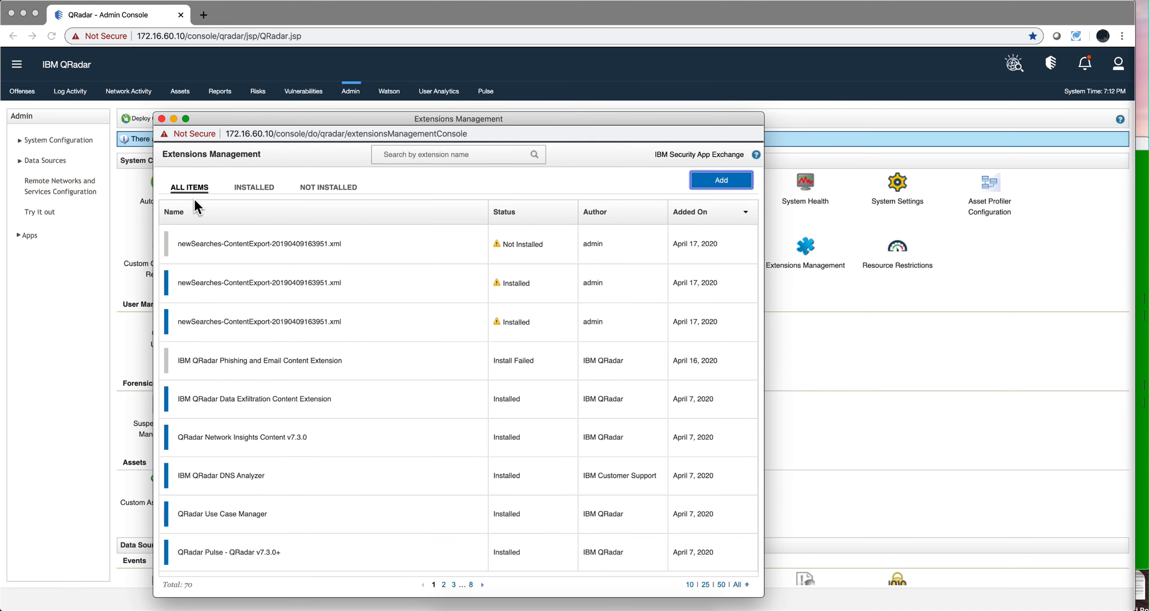
Open Log Activity and run the saved search "Detects Advanced Obfuscated PowerShell Commands based on Character Frequency"
left_click(161, 118)
left_click(71, 91)
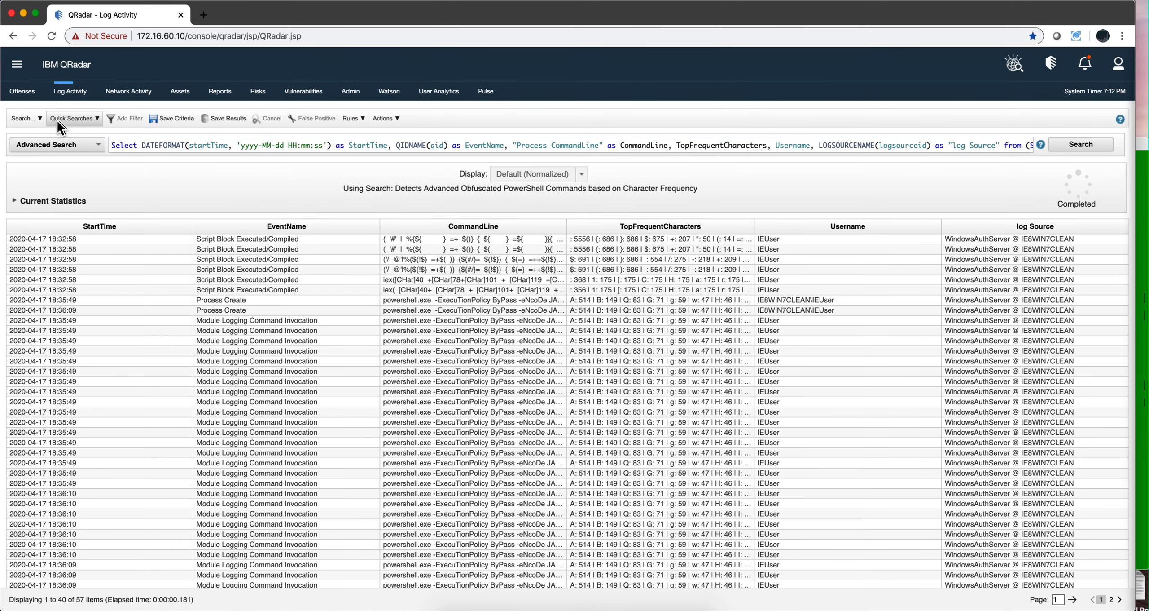
left_click(31, 119)
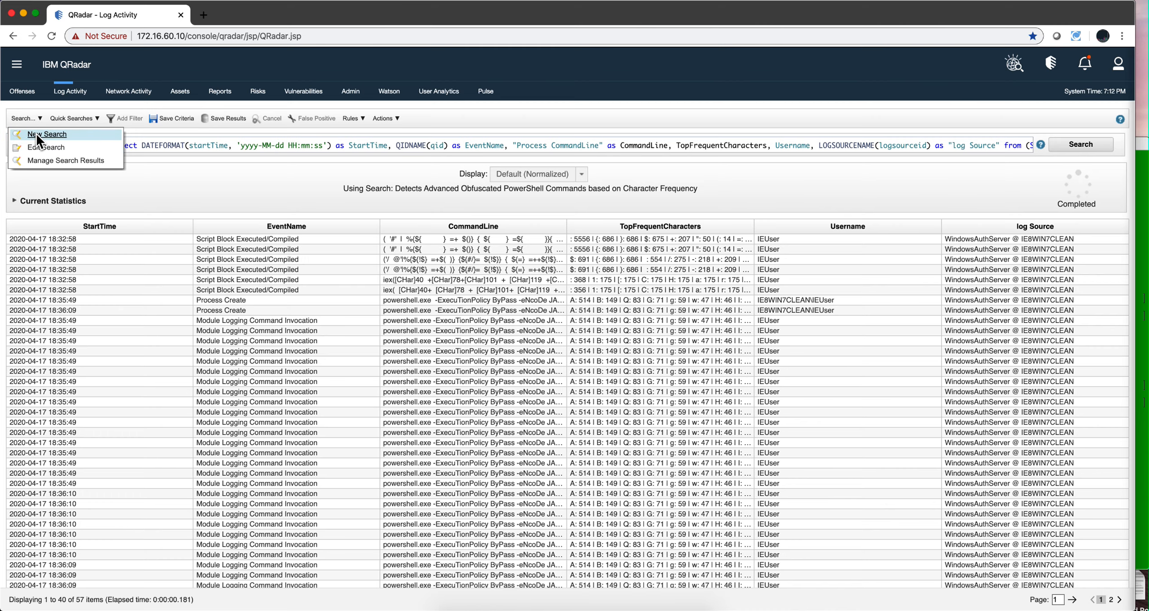
left_click(36, 133)
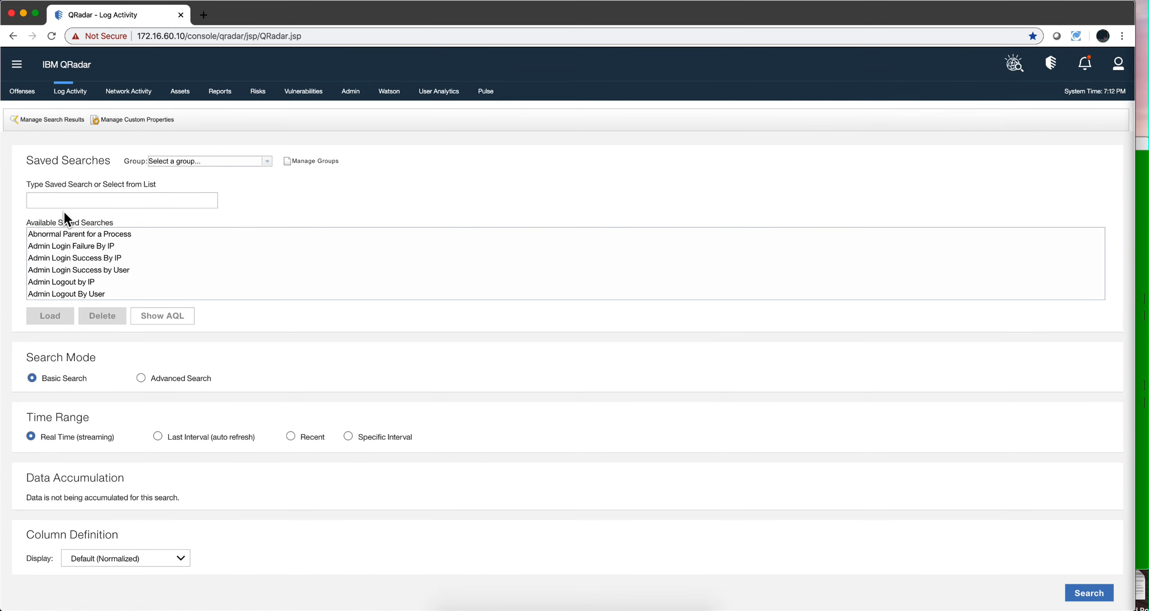
left_click(70, 202)
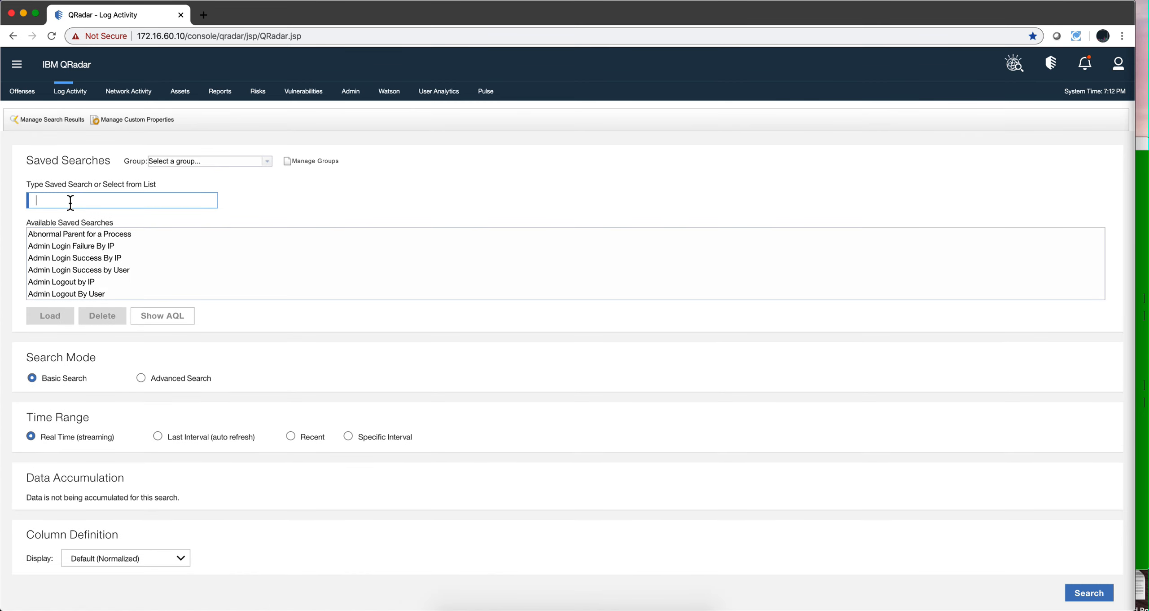
type("dete")
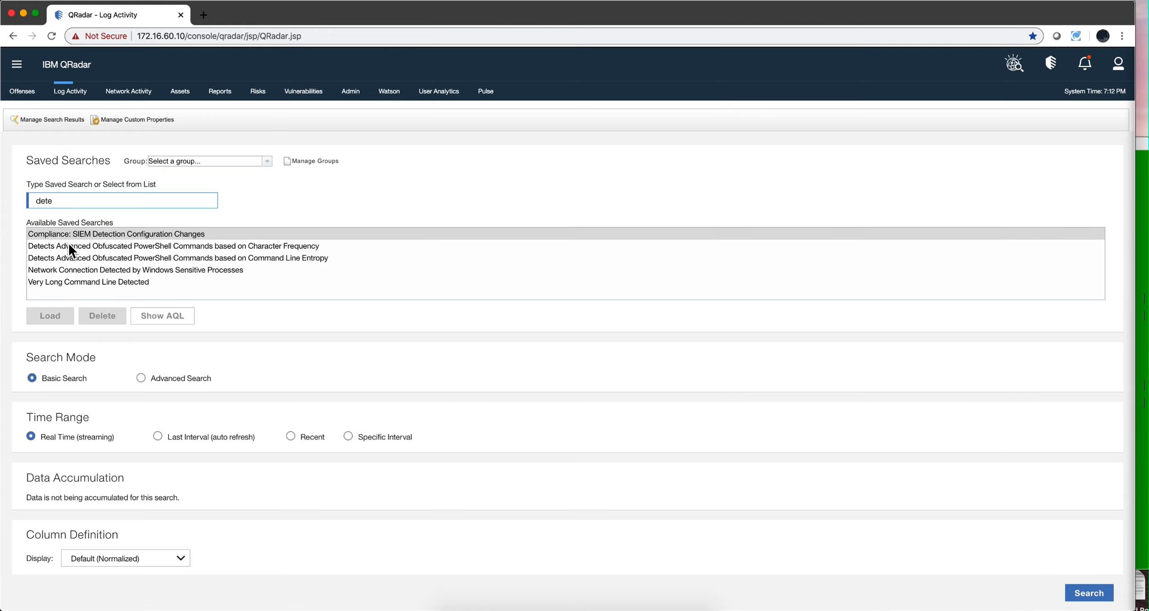
left_click(70, 246)
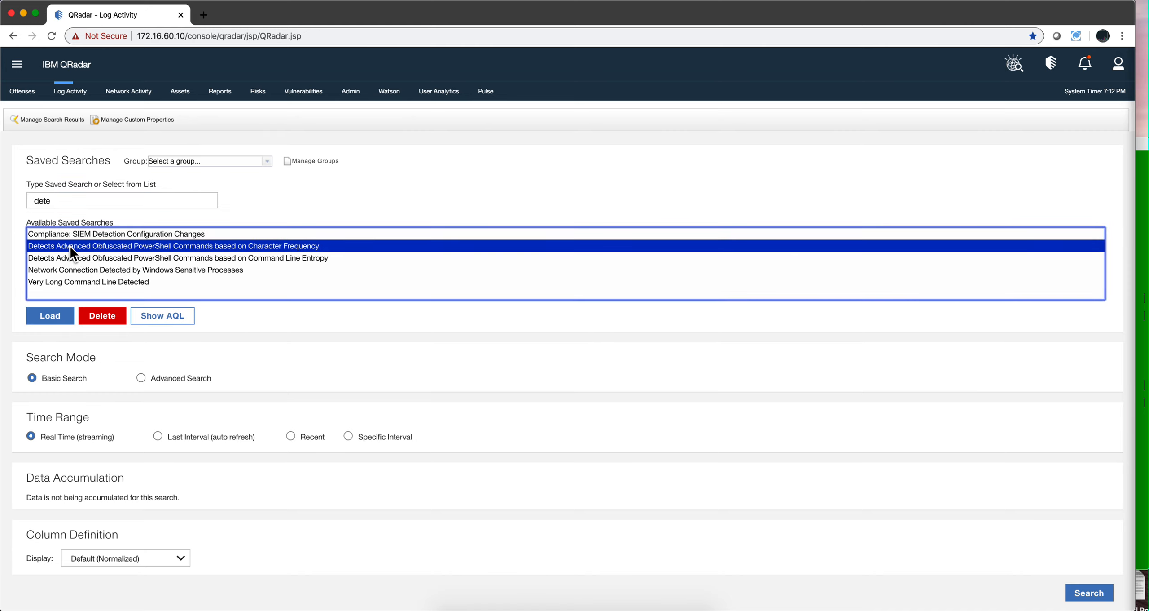
left_click(51, 316)
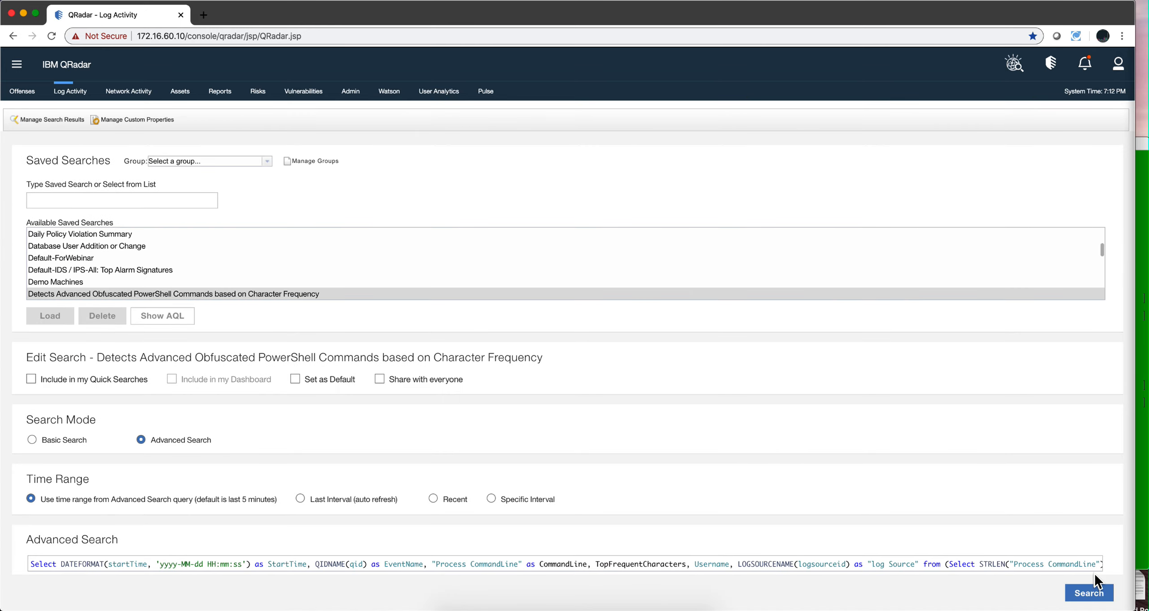
left_click(1087, 597)
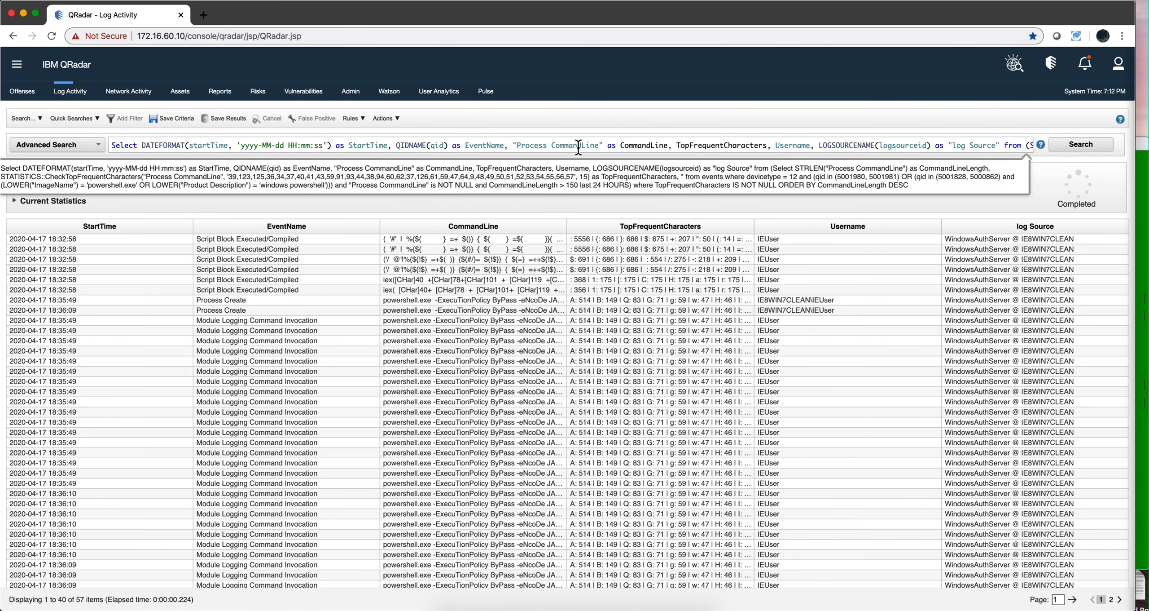
Examine the search's AQL query and the TopFrequentCharacters values in the results
scroll(593, 147, "right", 1)
scroll(594, 147, "right", 5)
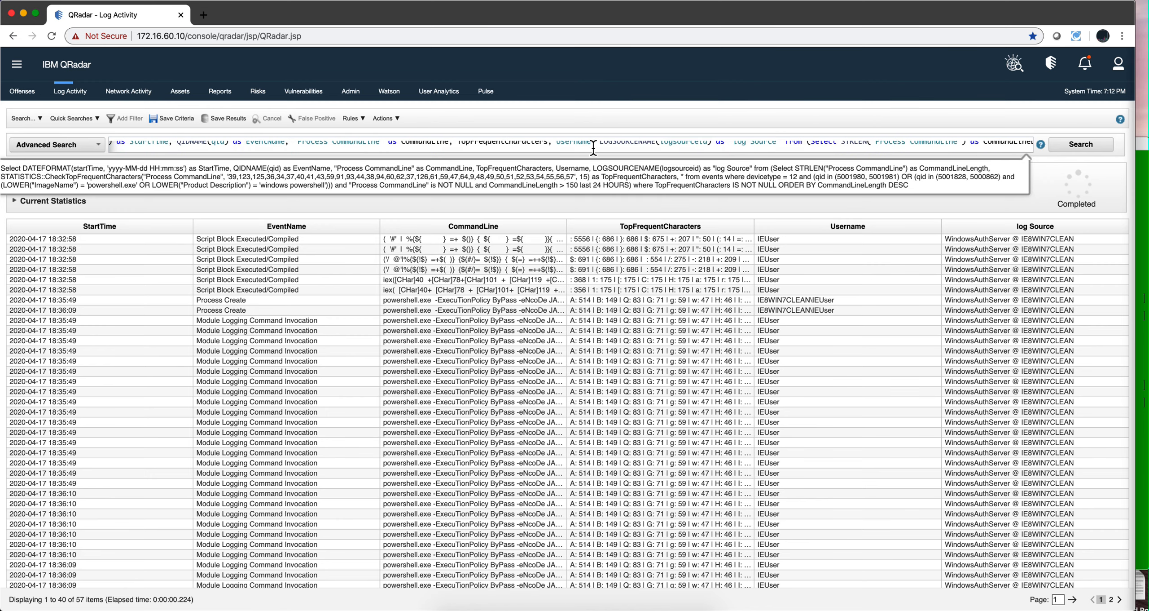
scroll(593, 147, "right", 10)
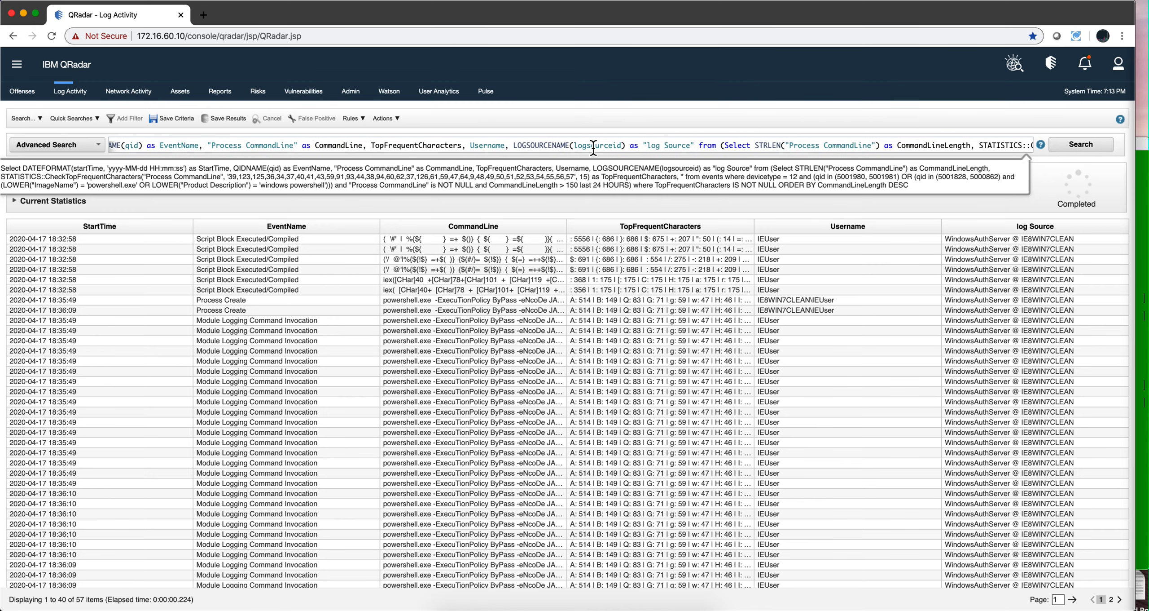
scroll(594, 148, "right", 5)
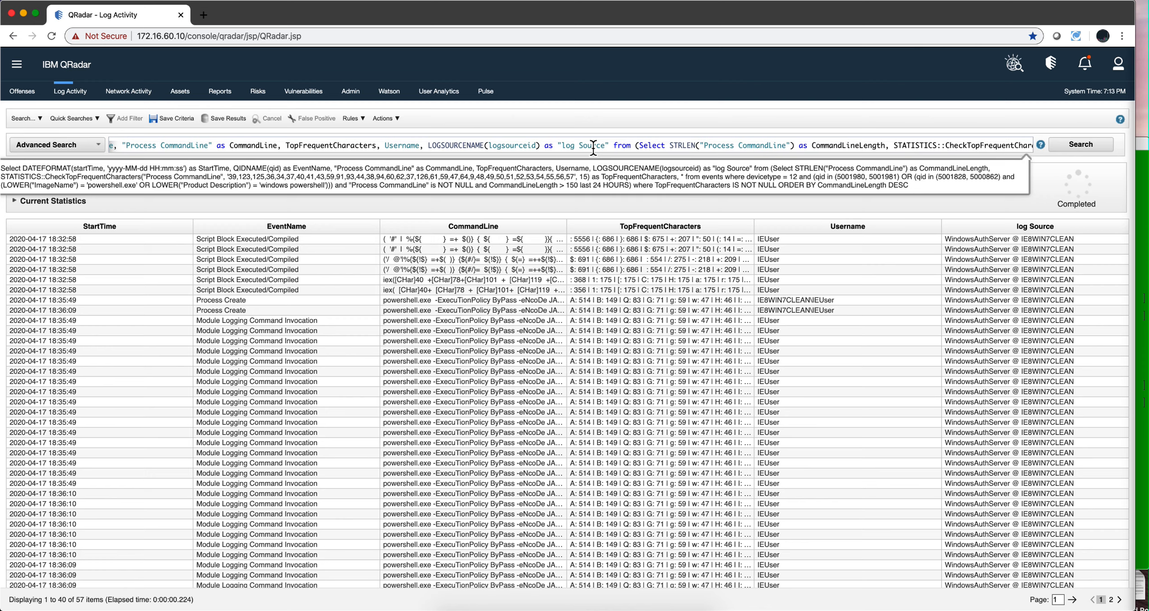
scroll(594, 147, "left", 1)
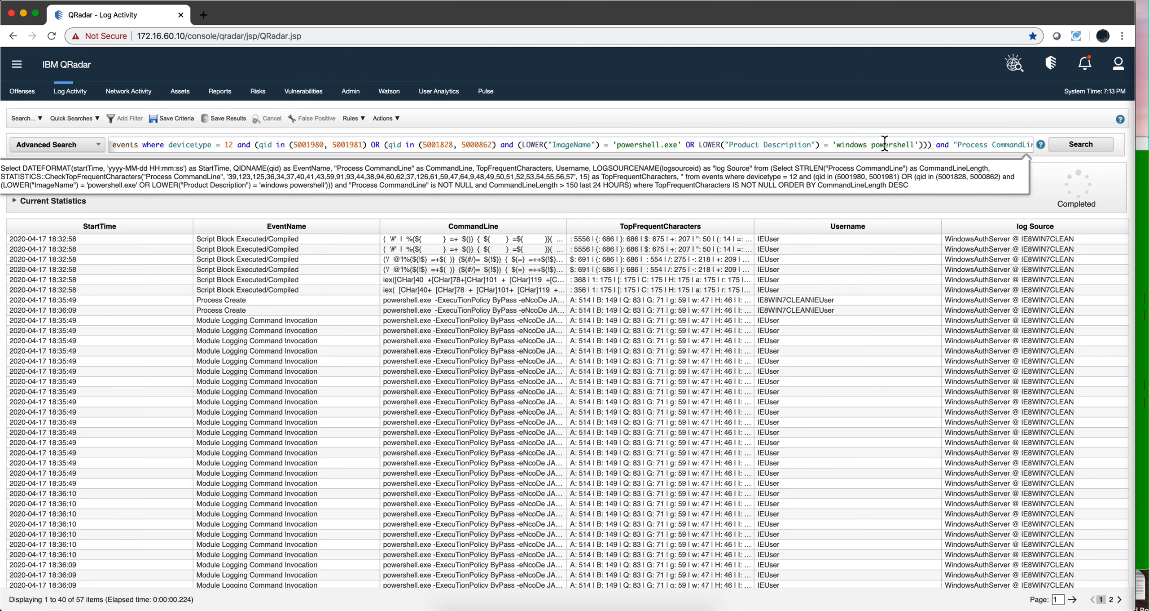
scroll(885, 144, "right", 5)
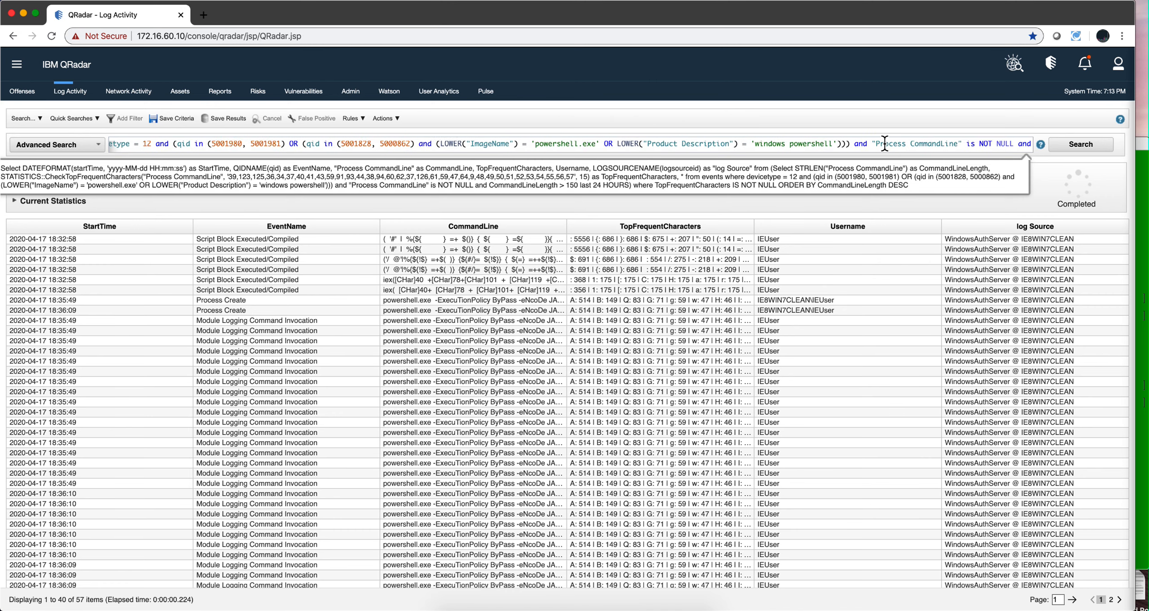
scroll(884, 145, "right", 5)
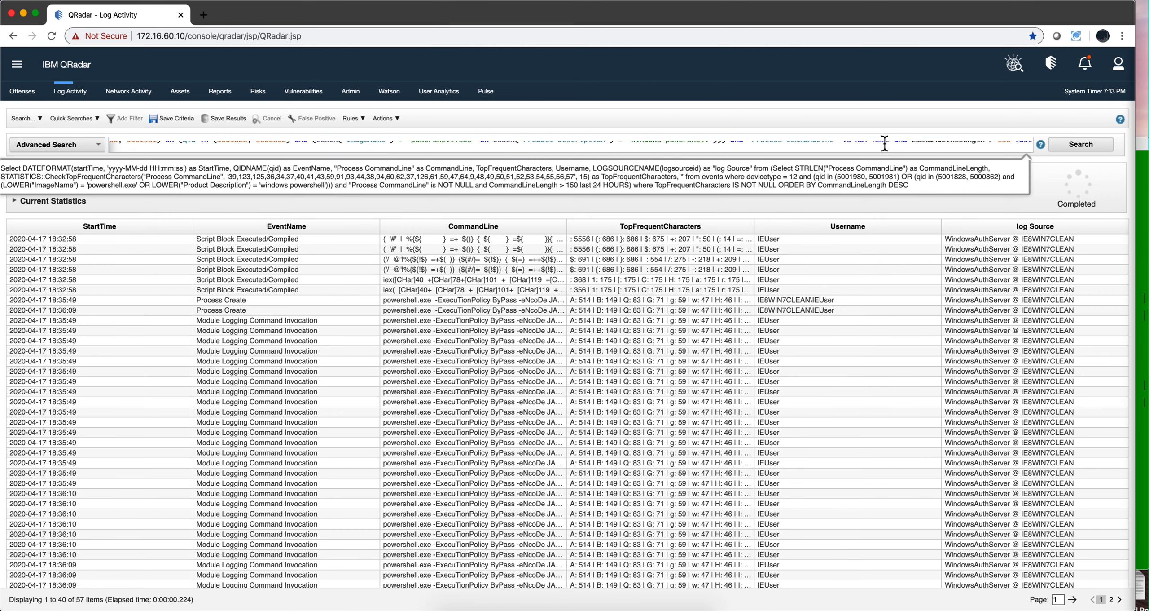
scroll(884, 144, "right", 5)
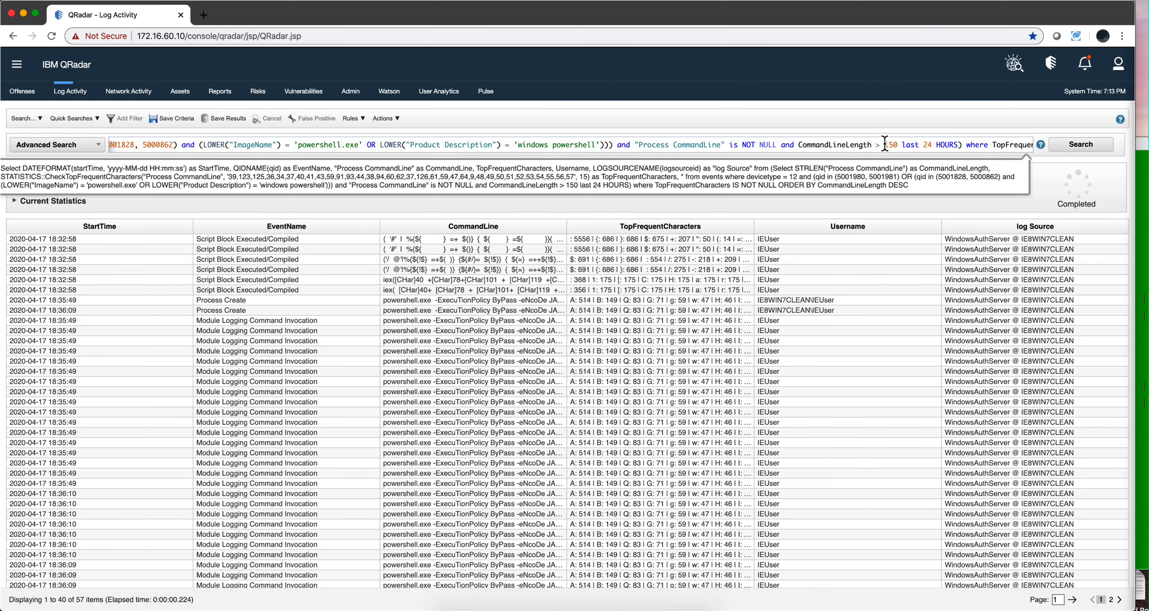
scroll(884, 143, "right", 5)
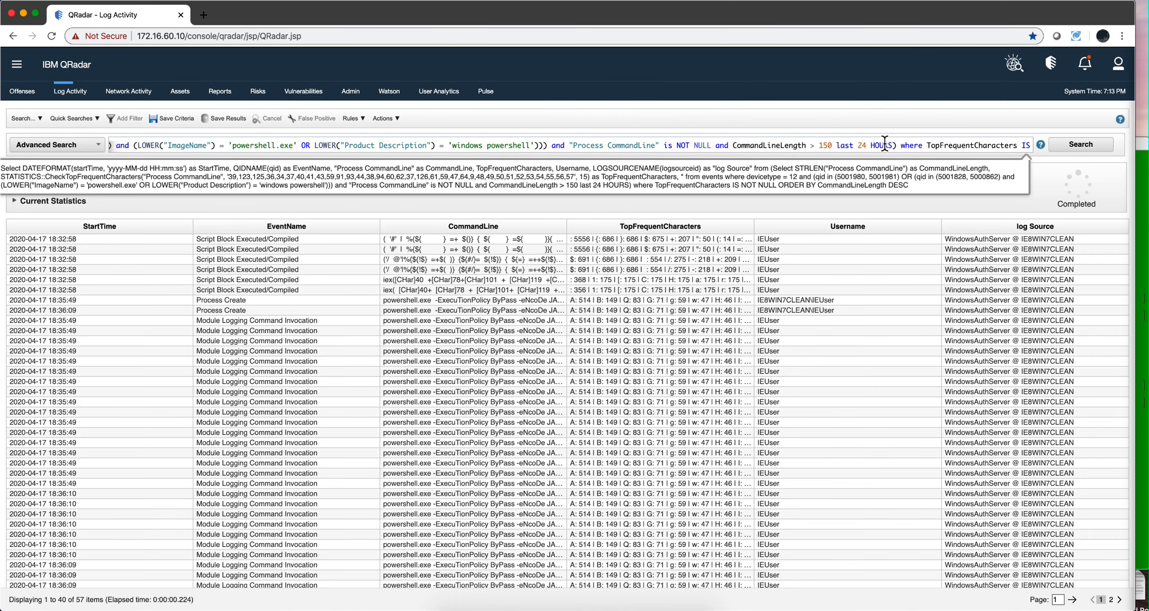
scroll(885, 144, "right", 5)
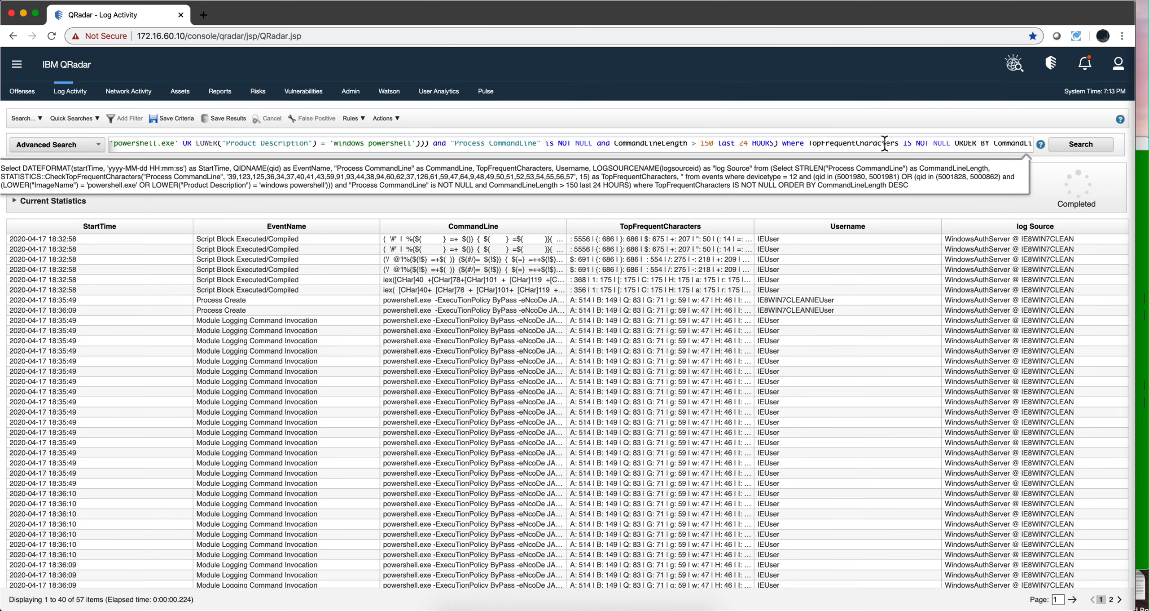
scroll(885, 144, "down", 2)
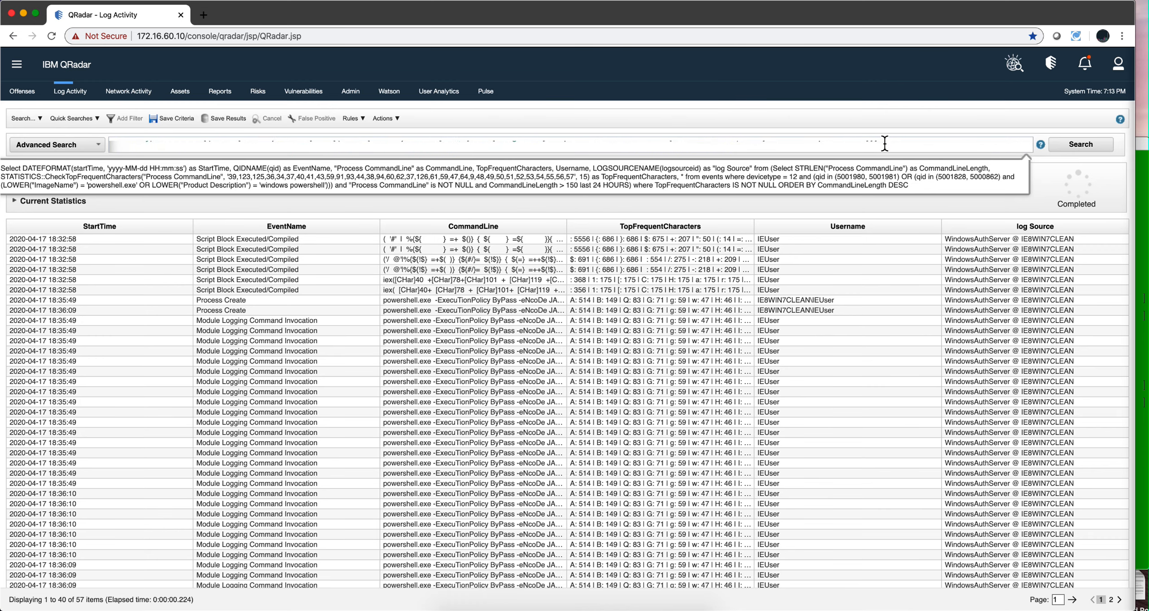
scroll(884, 143, "left", 10)
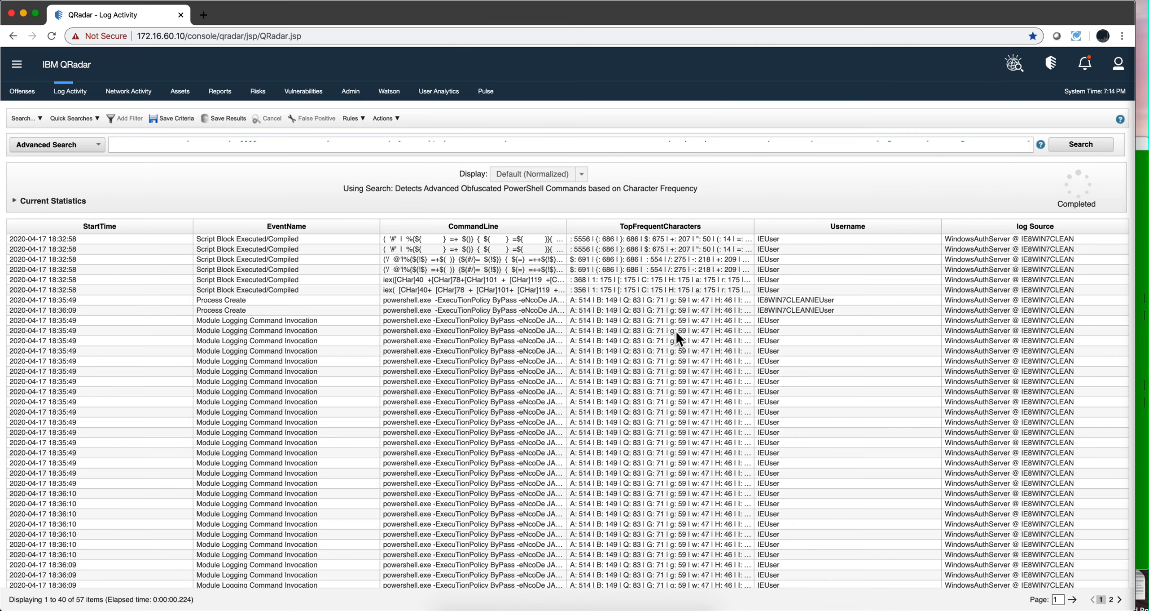
scroll(665, 329, "down", 3)
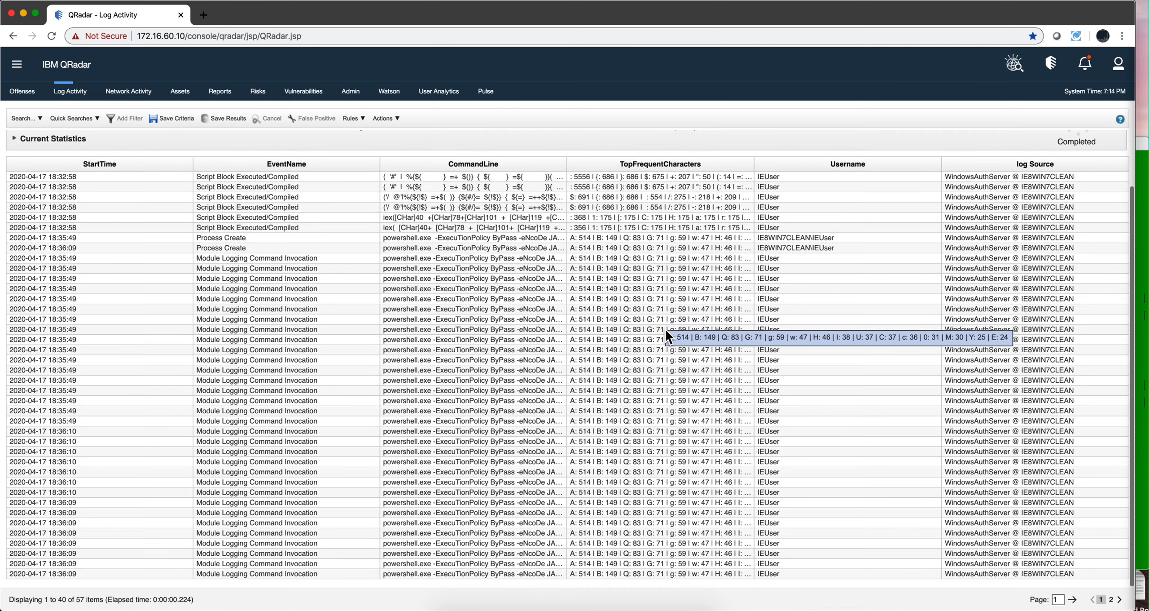
scroll(666, 331, "up", 3)
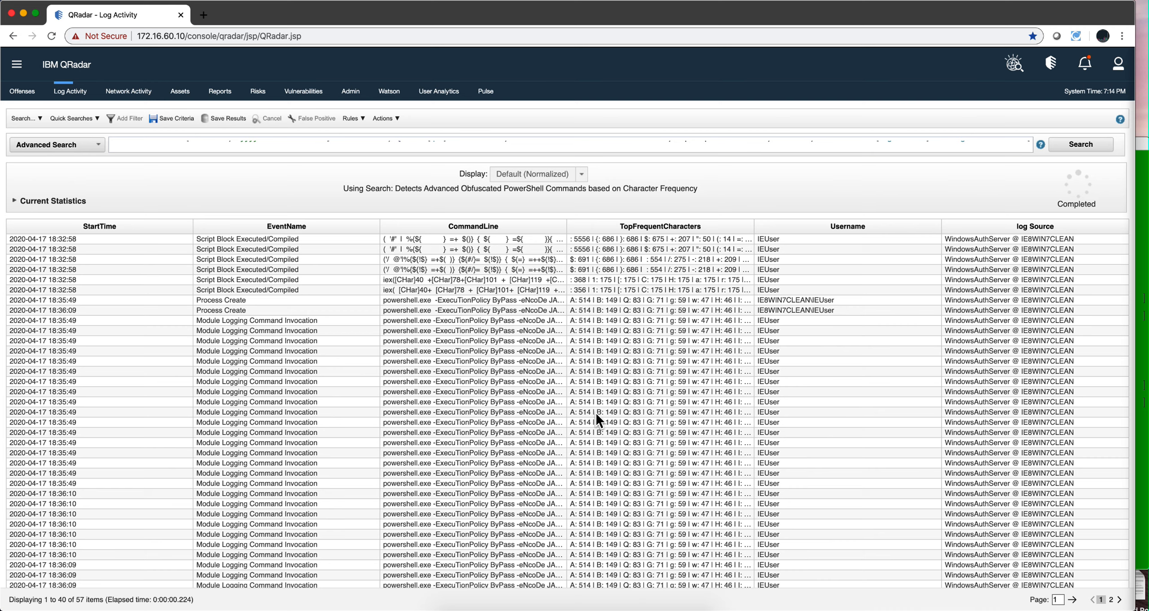
Inspect the event details of a Process Create event and a Script Block Executed/Compiled event
double_click(574, 309)
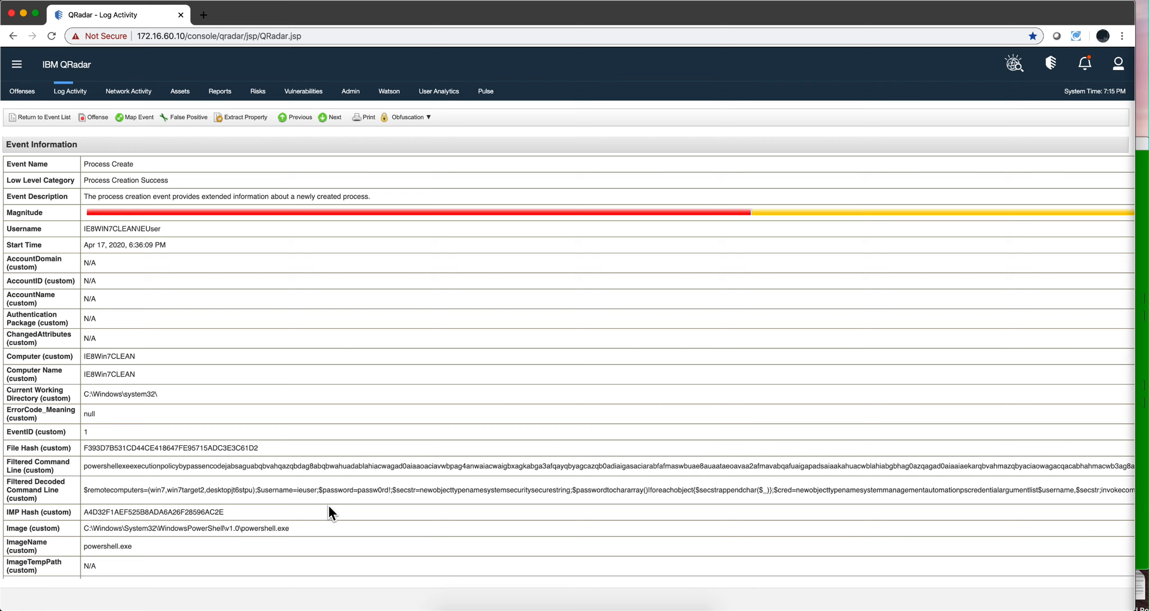
left_click(49, 112)
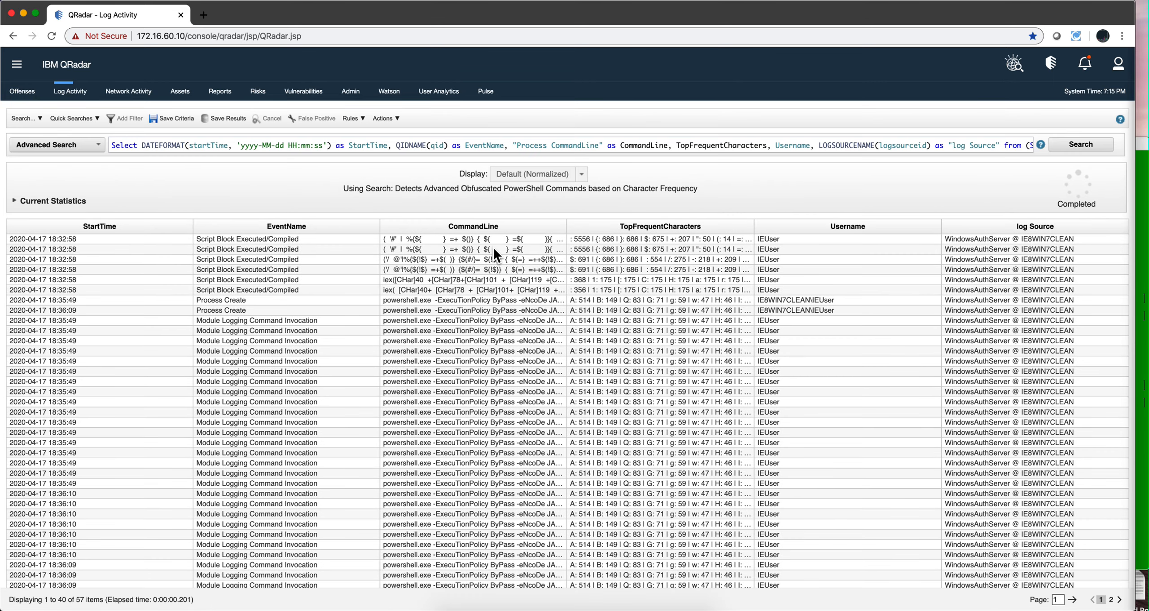
double_click(494, 248)
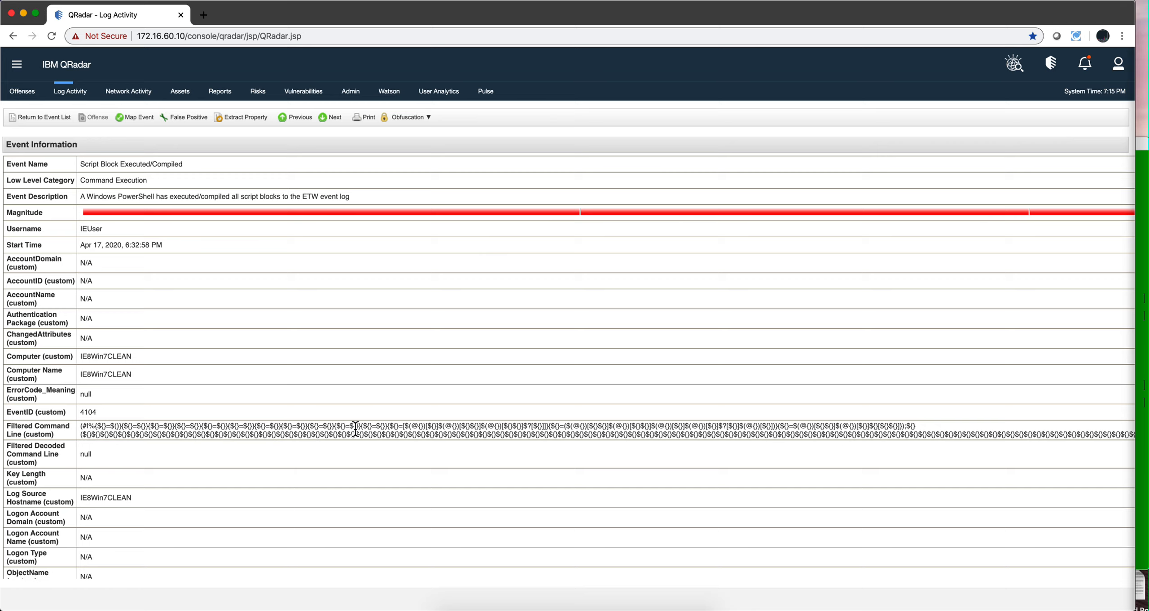
mouse_move(356, 429)
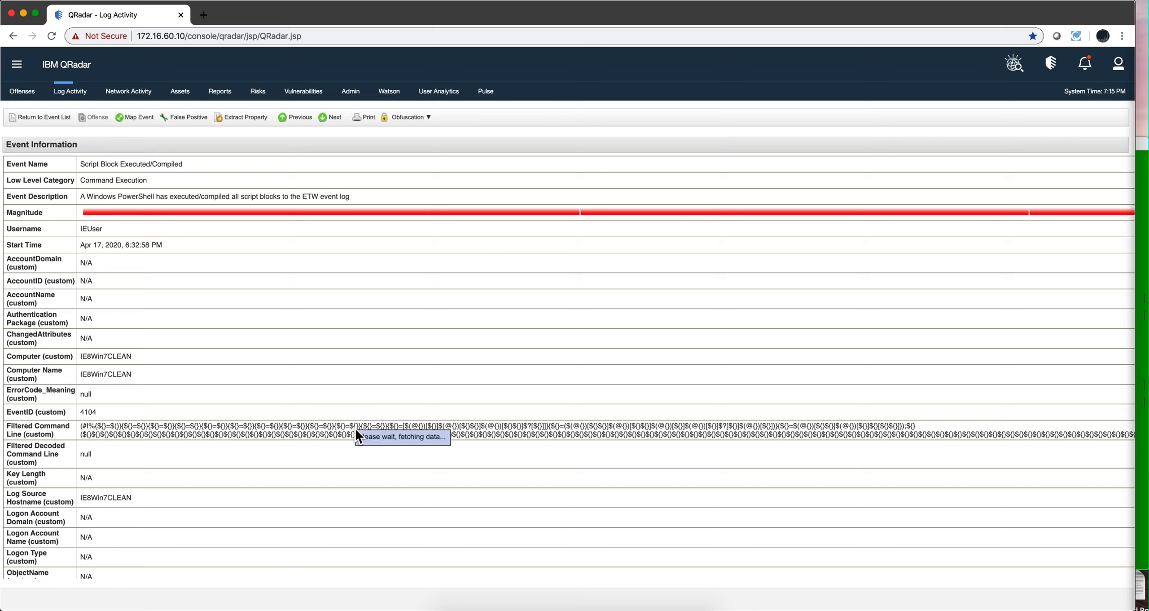
left_click(34, 118)
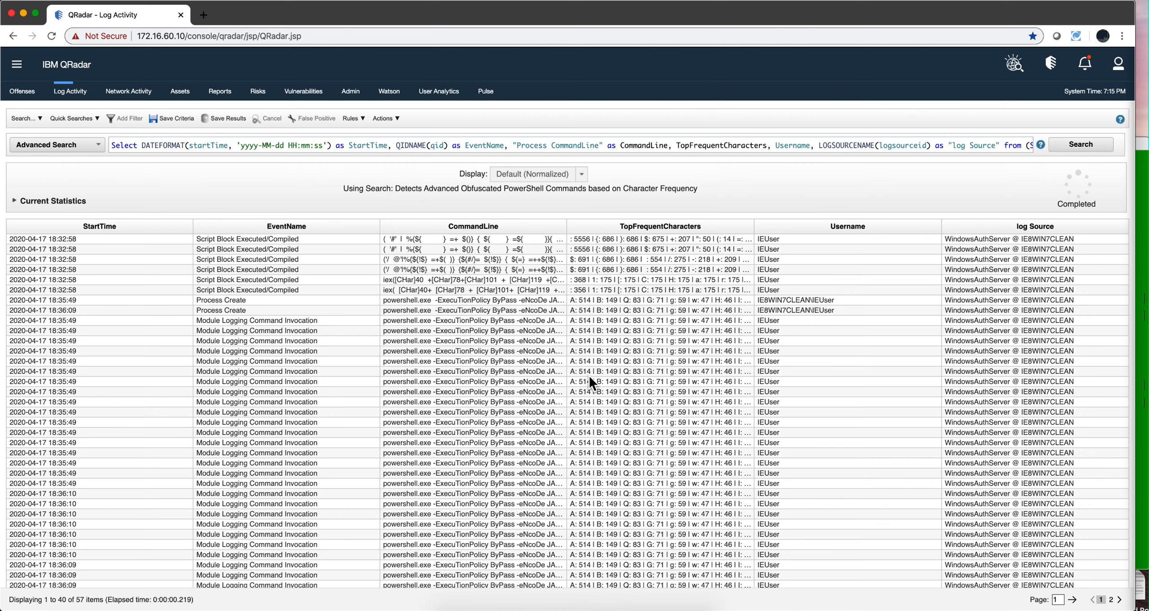
Run the saved search "Detects Advanced Obfuscated PowerShell Commands based on Command Line Entropy" and select the top result
left_click(21, 121)
left_click(24, 134)
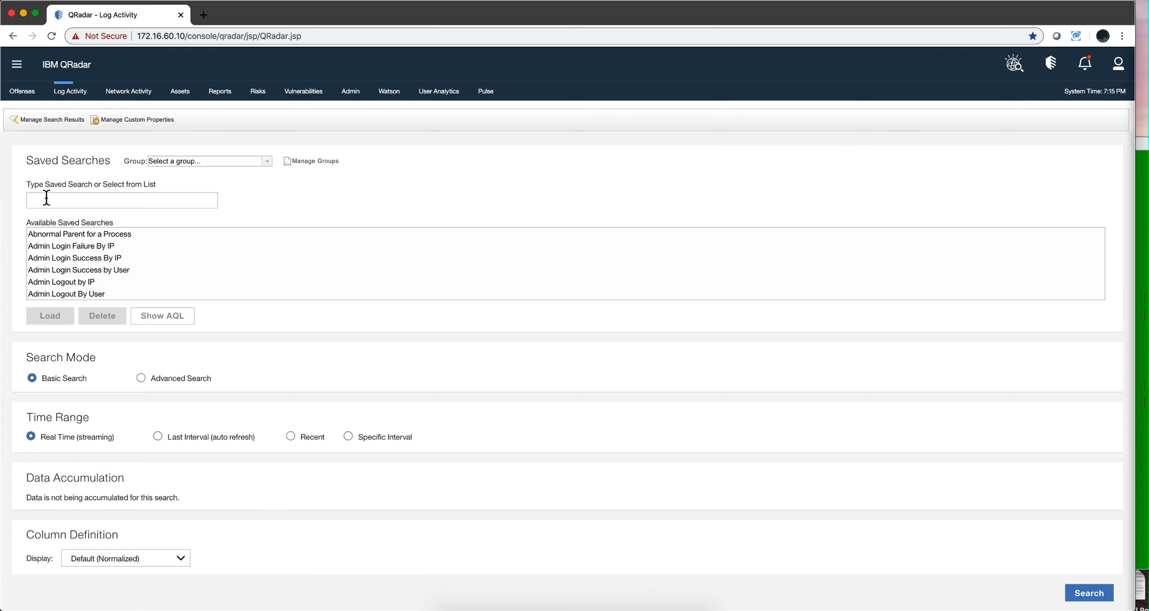
left_click(46, 198)
type("detec")
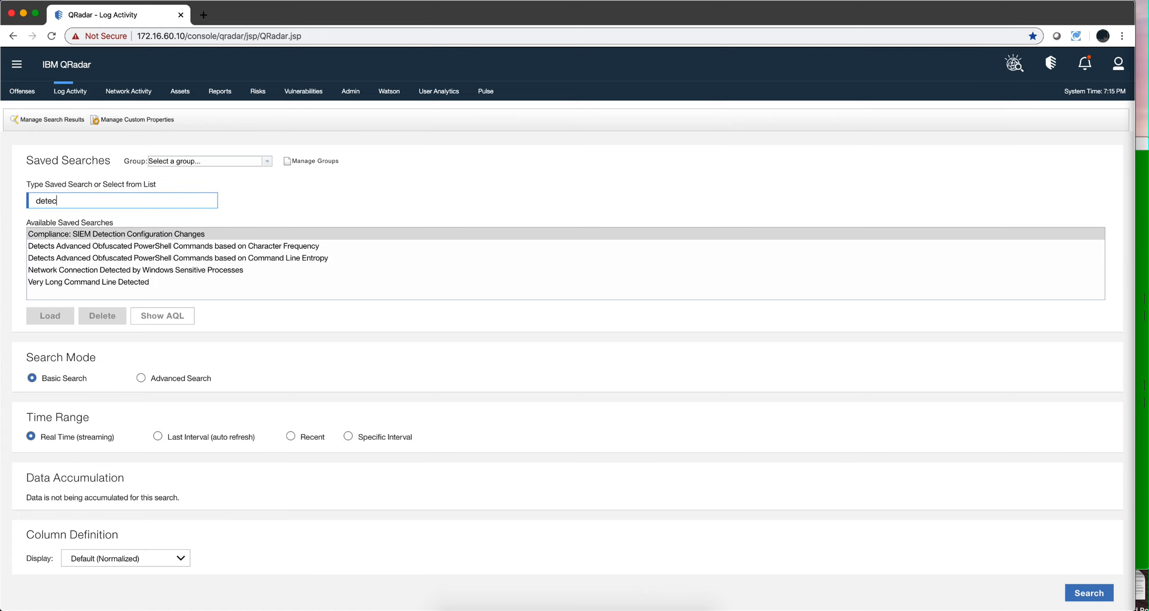
left_click(94, 258)
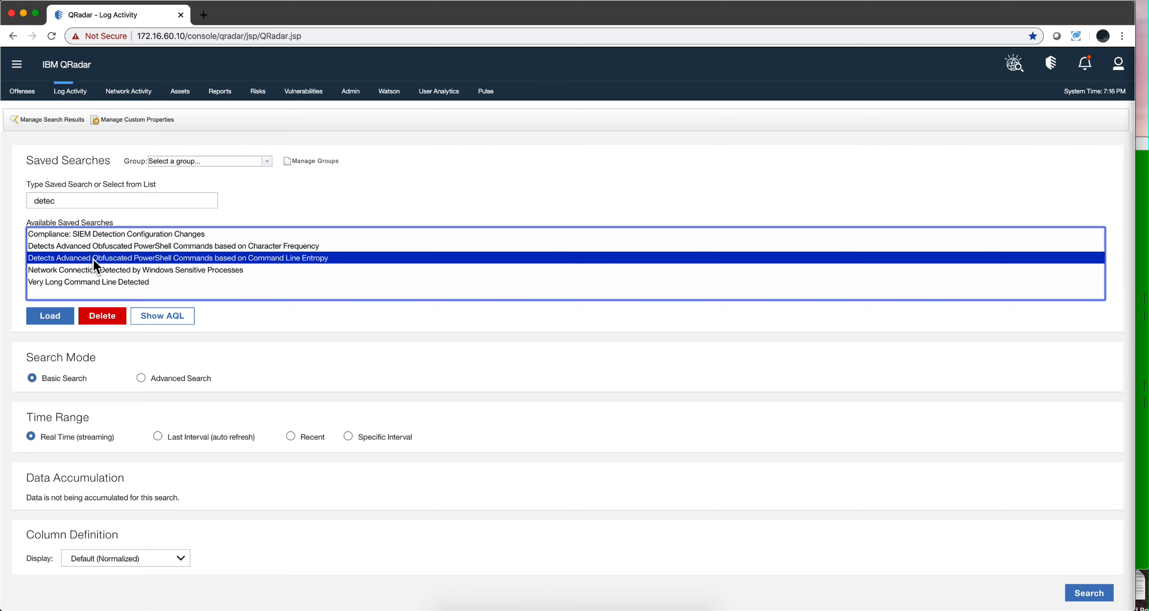
left_click(71, 316)
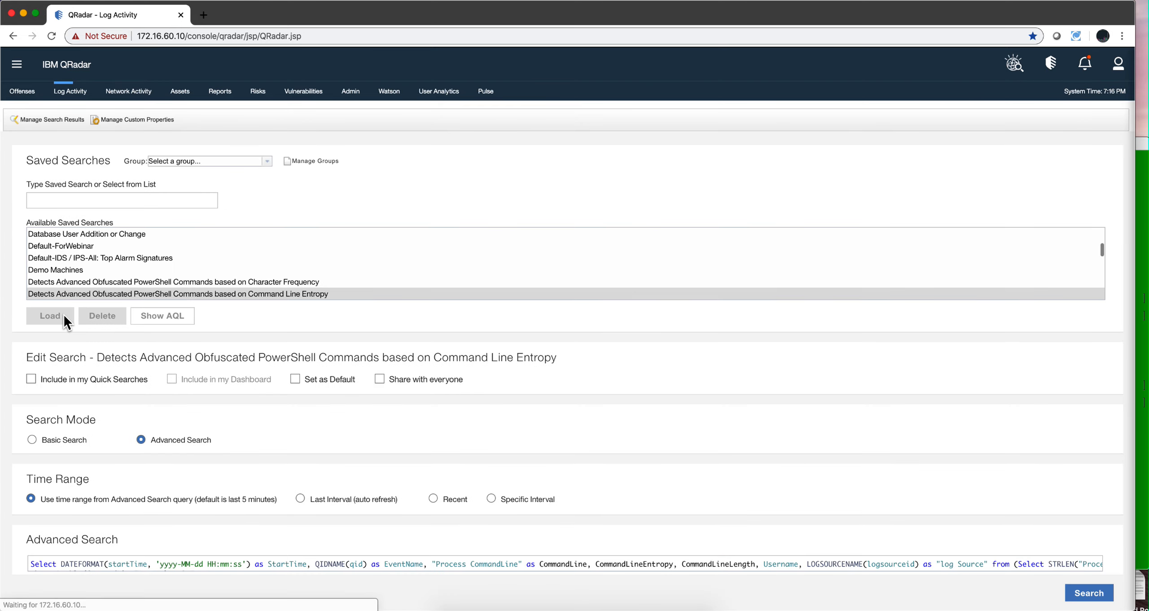
left_click(1090, 594)
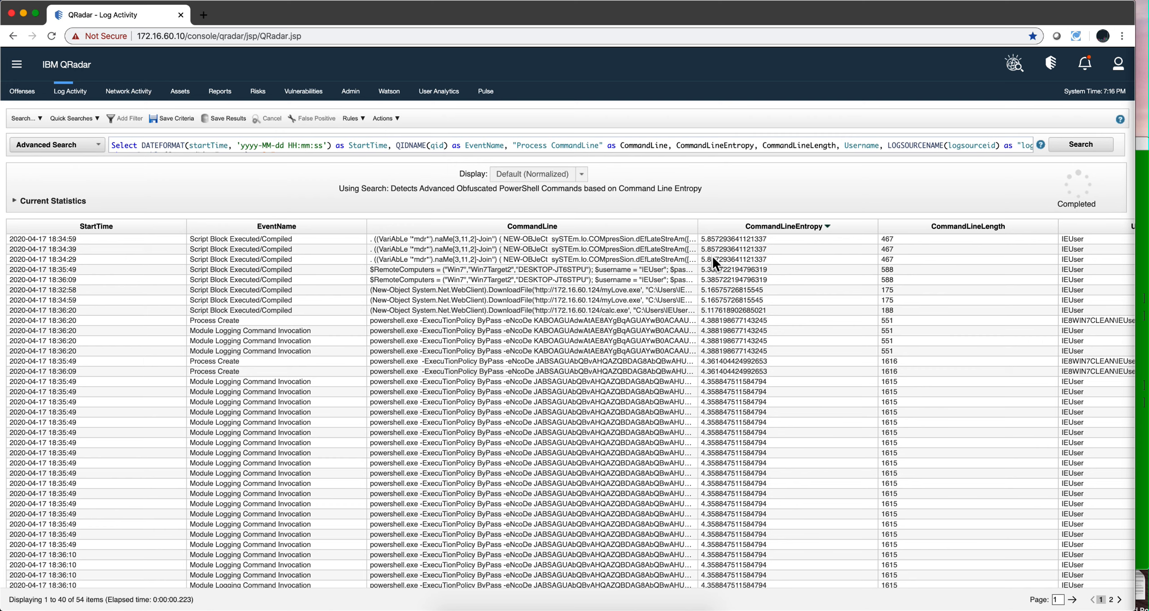
left_click(679, 237)
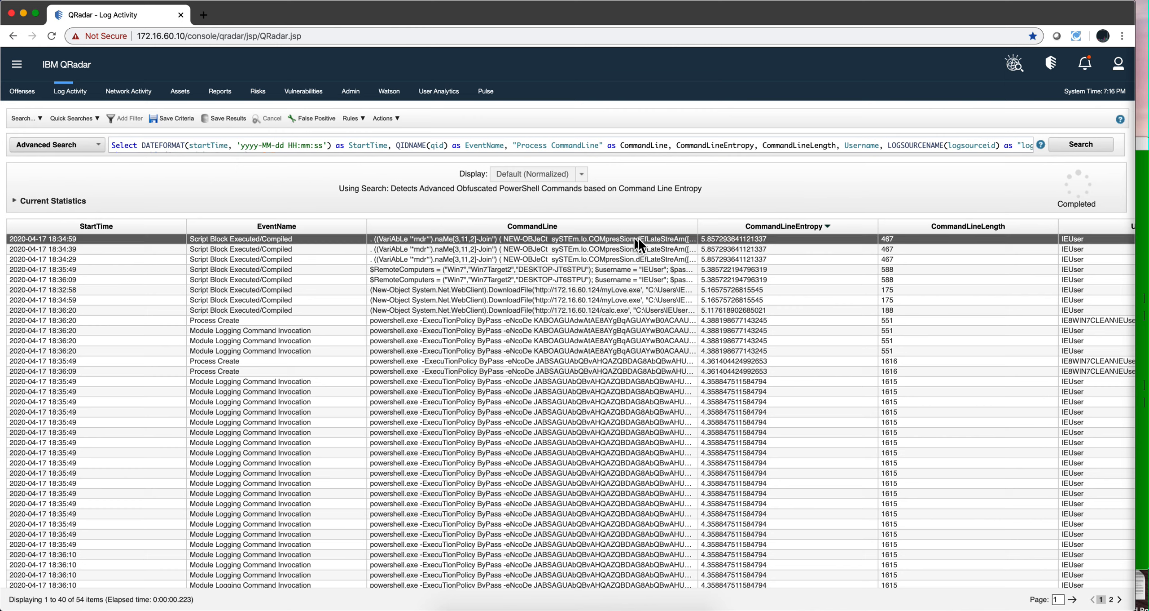
Examine the result rows sorted by CommandLineEntropy, selecting several events and scrolling through the list
left_click(602, 327)
left_click(597, 361)
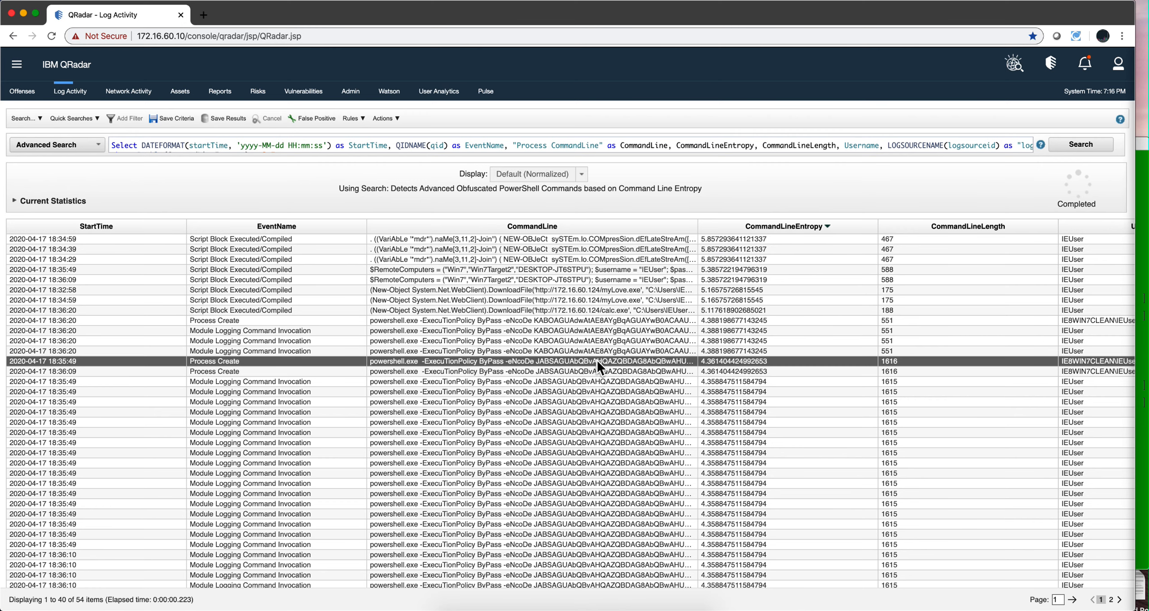
left_click(598, 383)
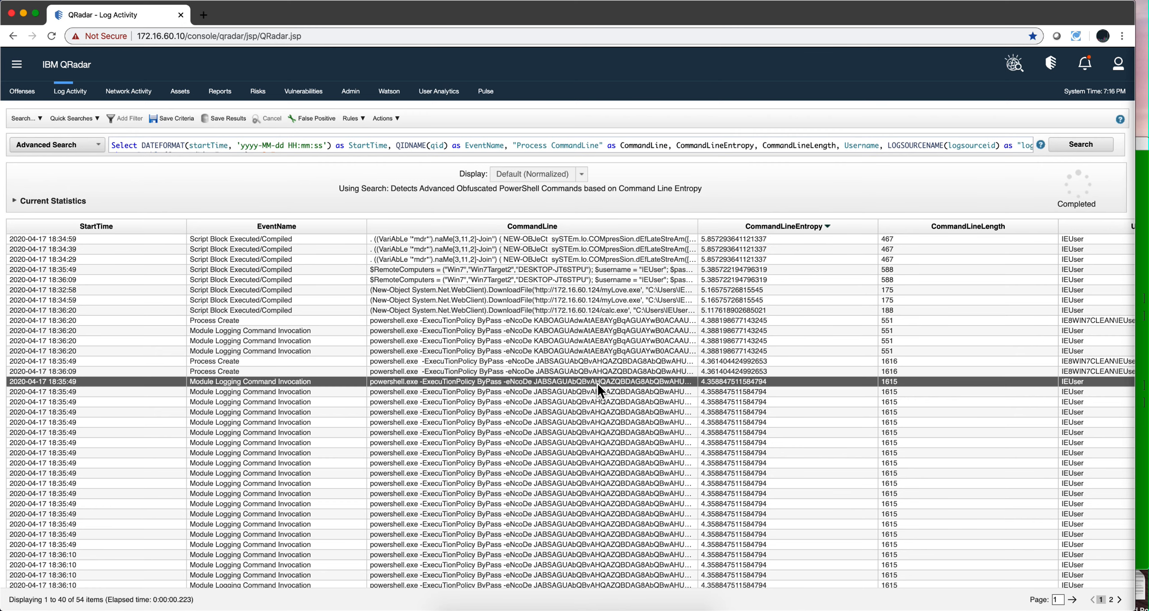
left_click(593, 423)
scroll(593, 424, "down", 1)
scroll(593, 423, "down", 1)
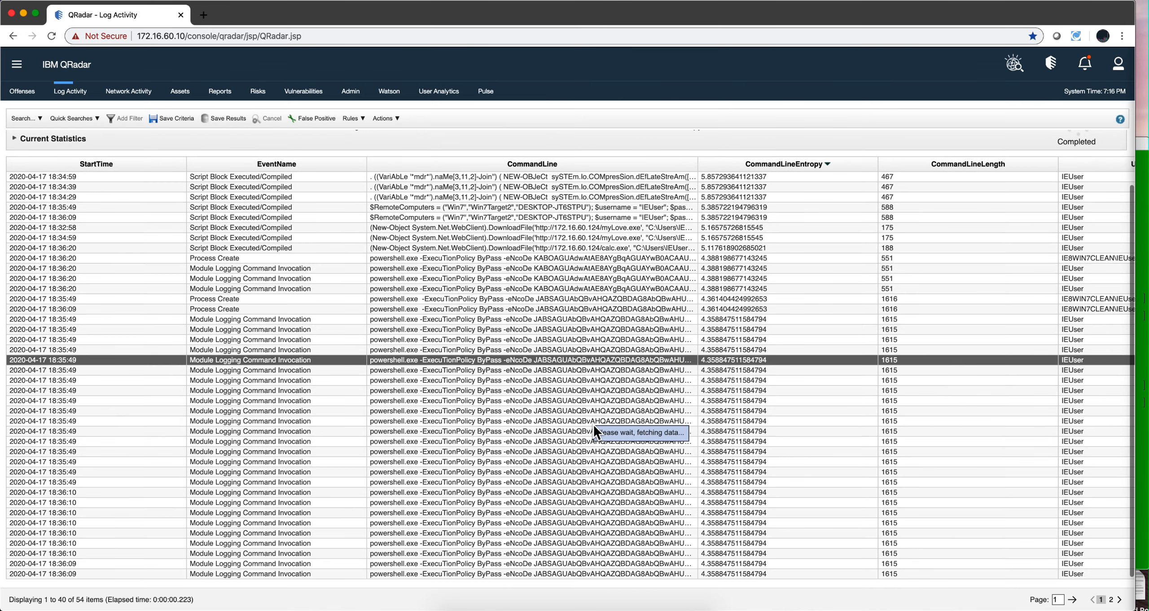
scroll(594, 424, "up", 1)
scroll(594, 424, "up", 1)
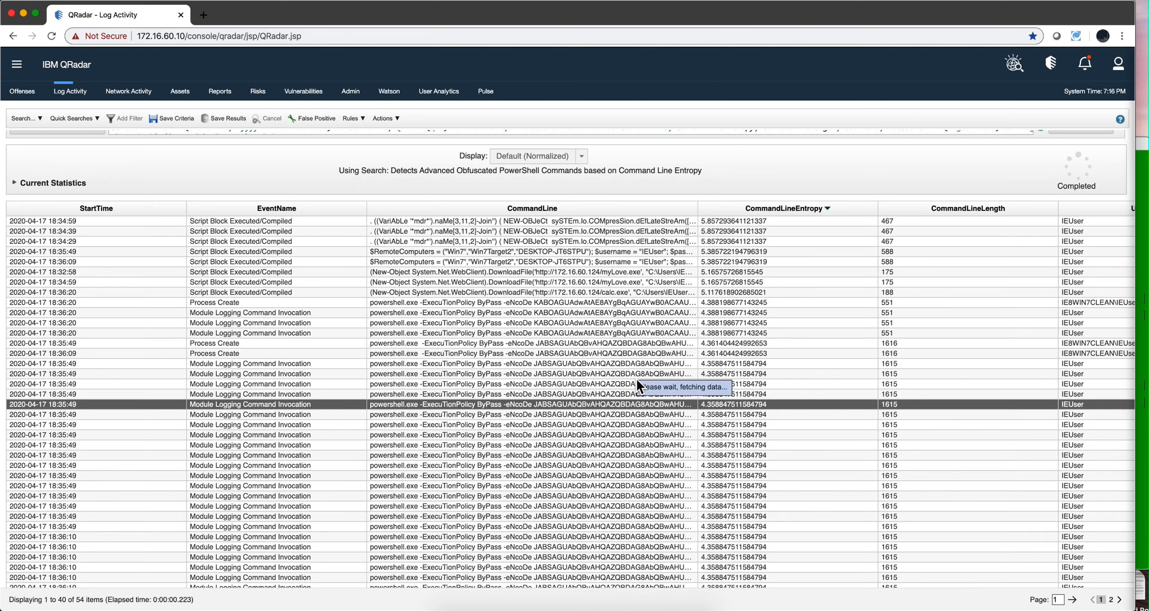
scroll(637, 380, "up", 2)
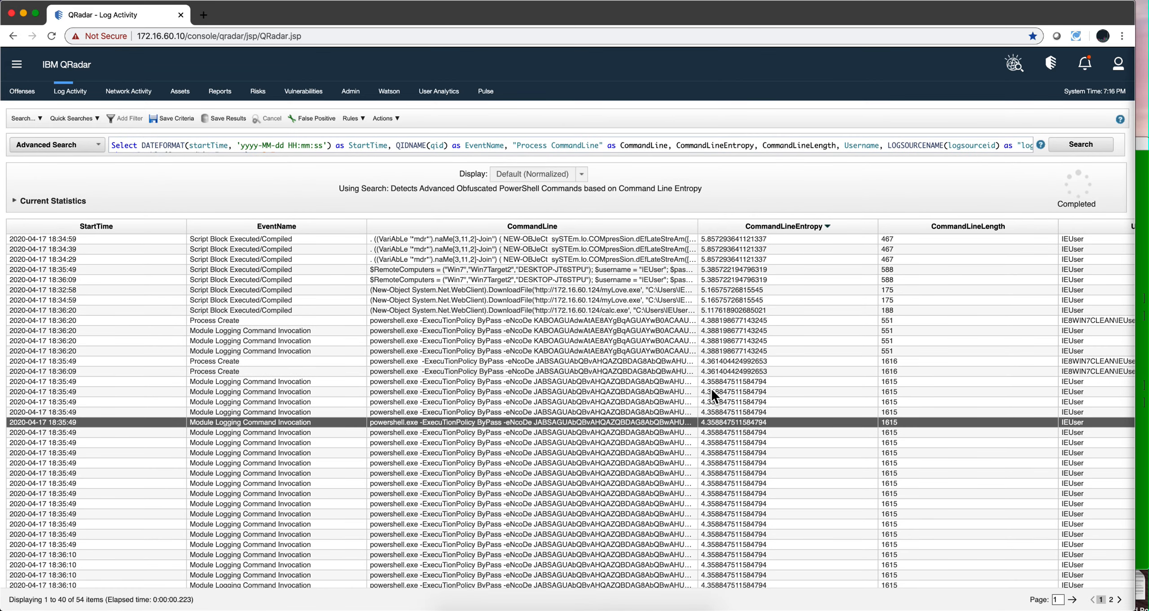
left_click(710, 238)
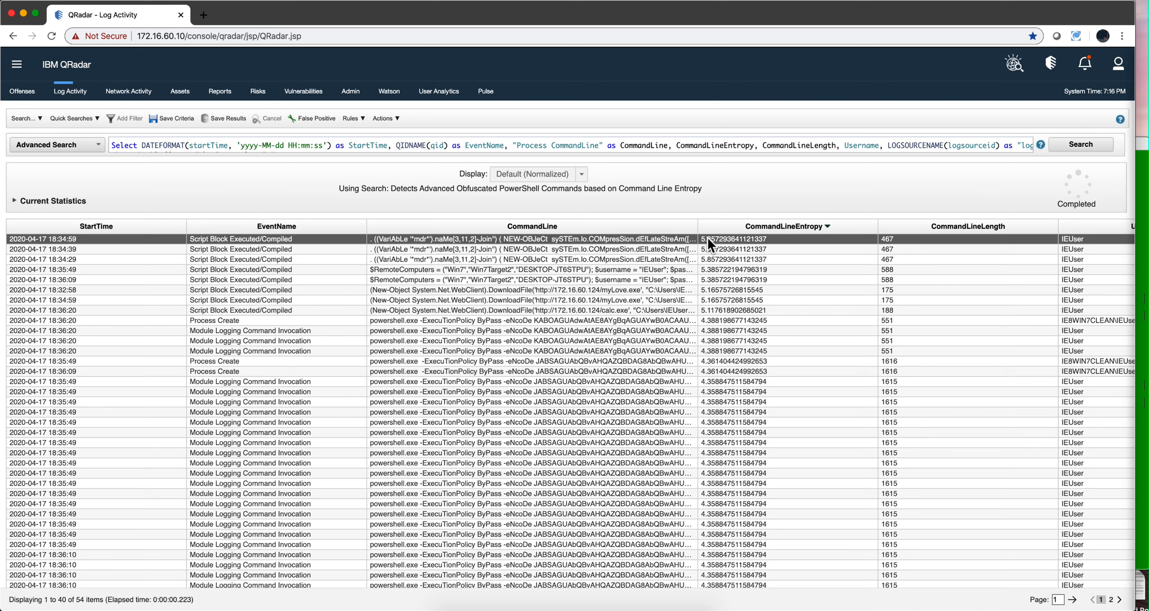
Read through the full AQL query of the Command Line Entropy search, including its entropy calculation and filters
mouse_move(613, 143)
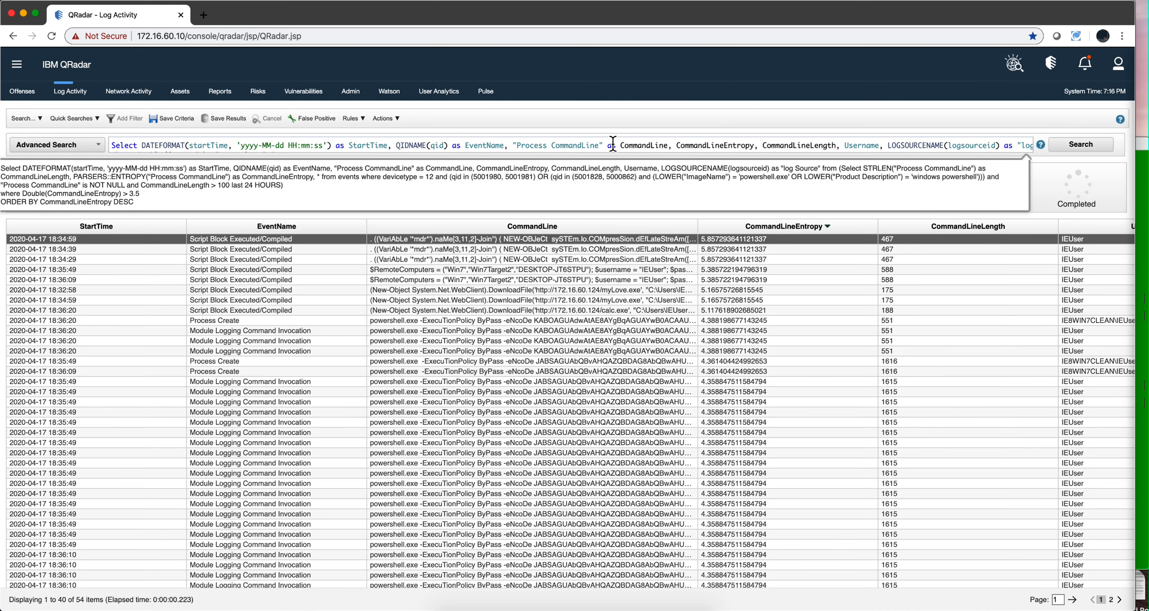
scroll(613, 144, "right", 1)
scroll(613, 145, "right", 10)
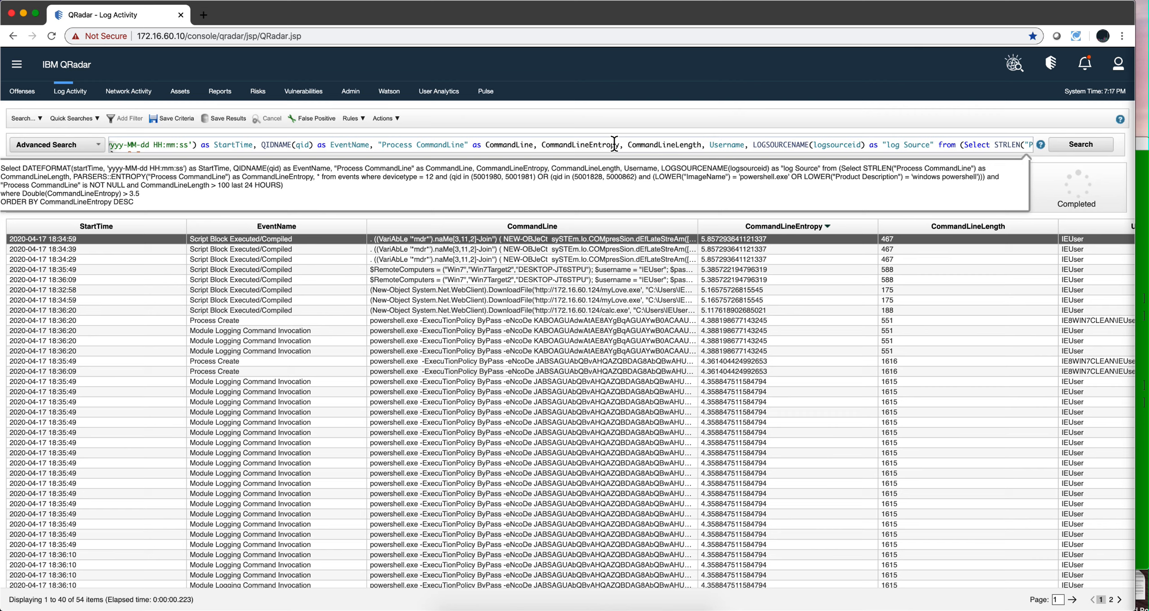
scroll(614, 144, "down", 2)
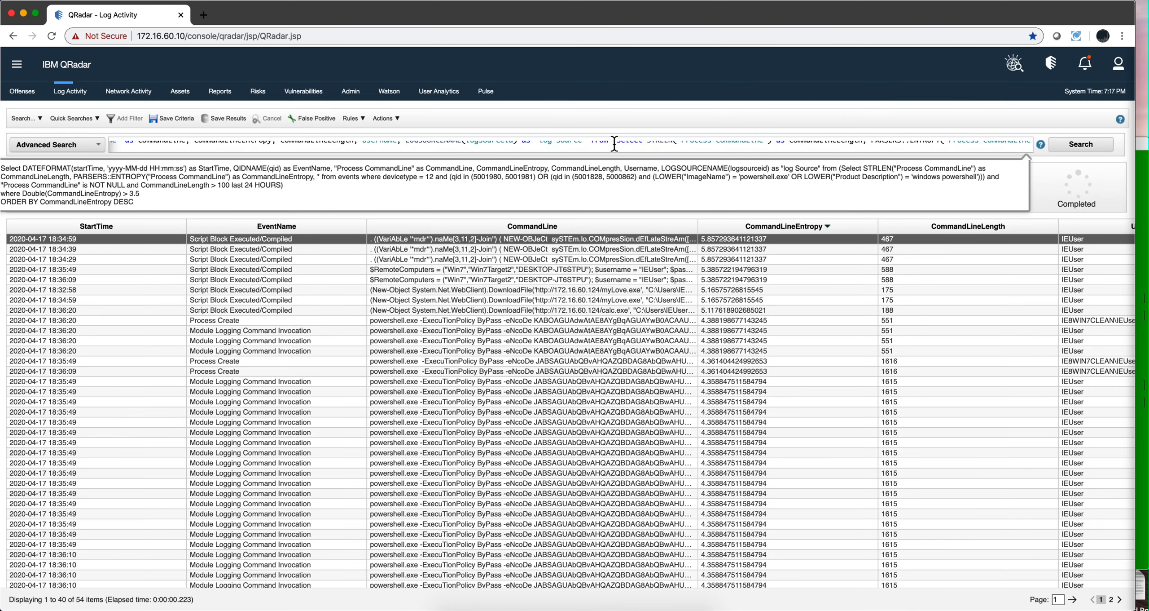
scroll(614, 144, "up", 2)
scroll(614, 143, "right", 1)
scroll(614, 145, "right", 3)
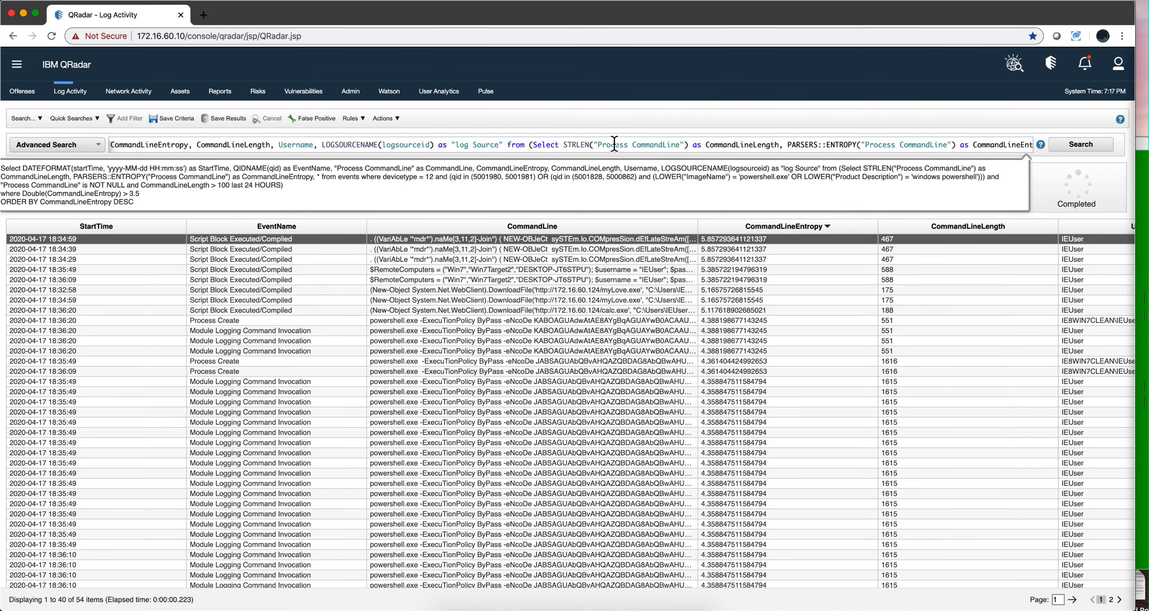
scroll(615, 144, "down", 1)
scroll(615, 144, "up", 2)
scroll(614, 144, "right", 1)
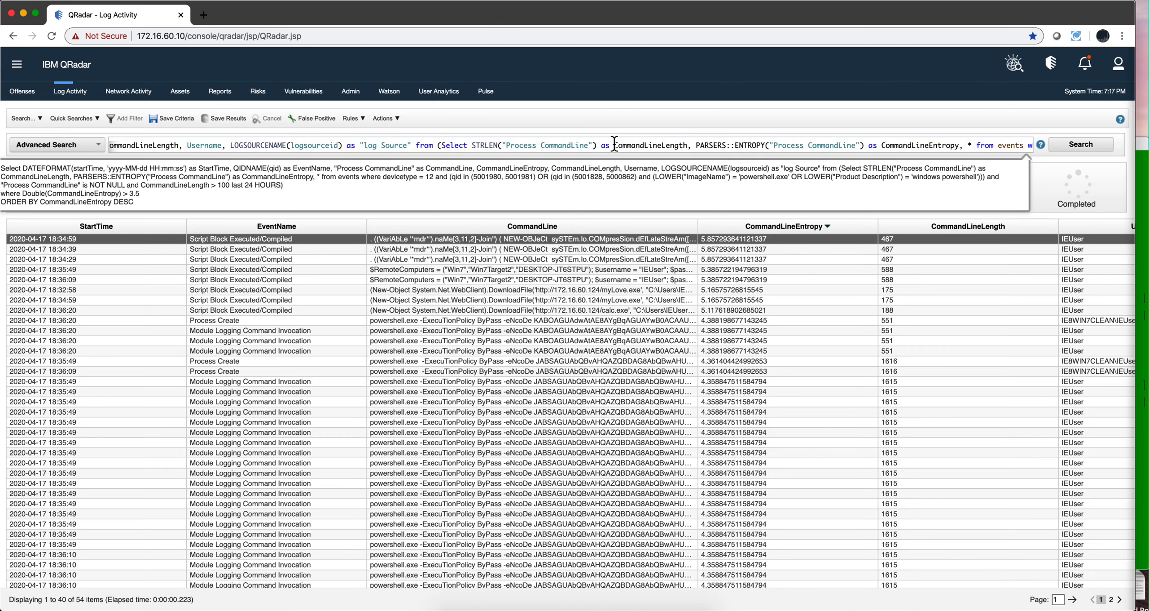
scroll(729, 143, "right", 3)
scroll(748, 146, "right", 8)
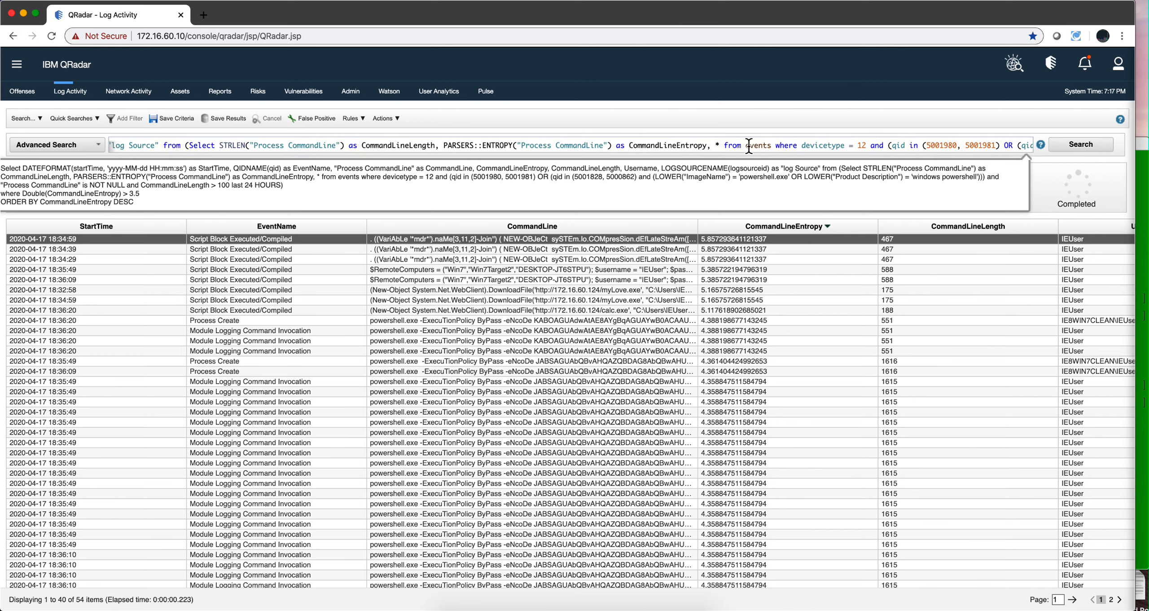
scroll(748, 147, "down", 1)
scroll(749, 147, "up", 1)
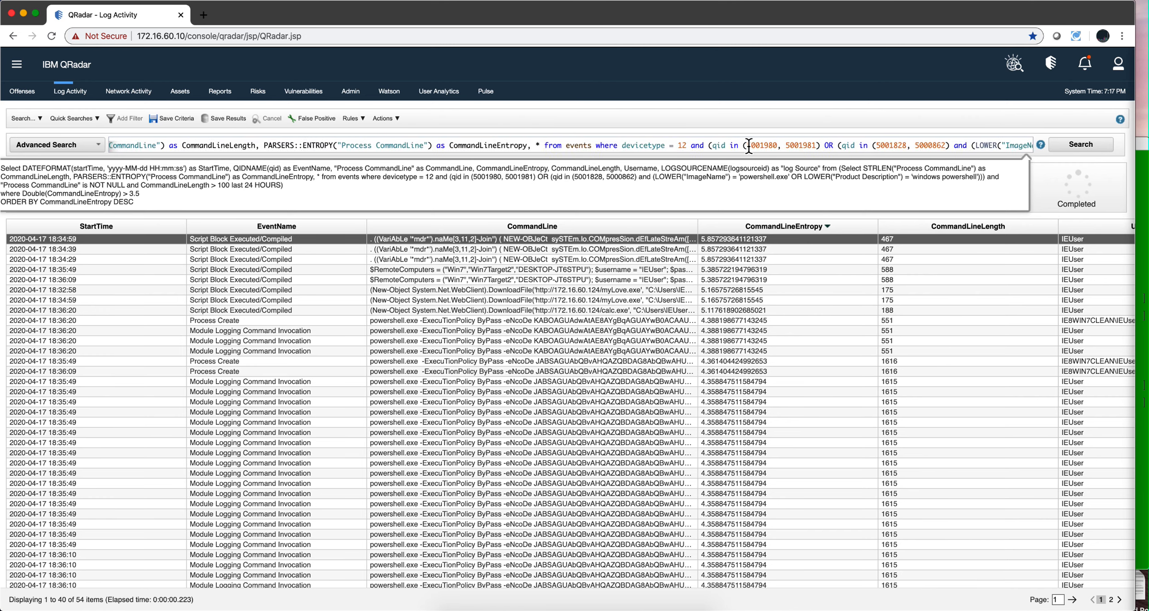
scroll(749, 146, "down", 1)
scroll(748, 145, "up", 1)
scroll(748, 145, "left", 12)
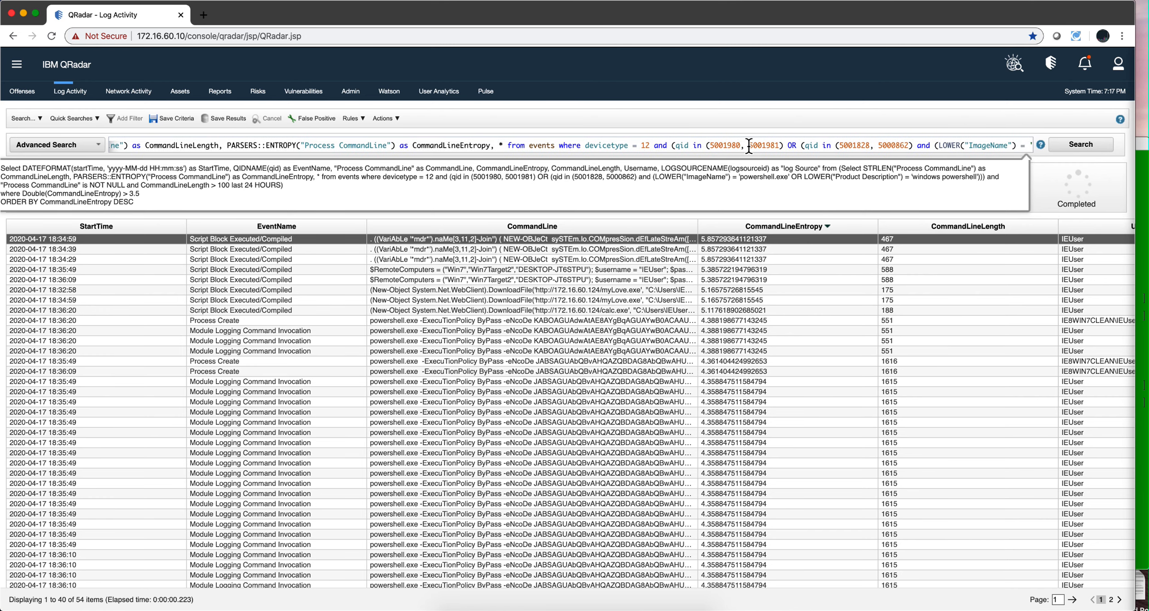